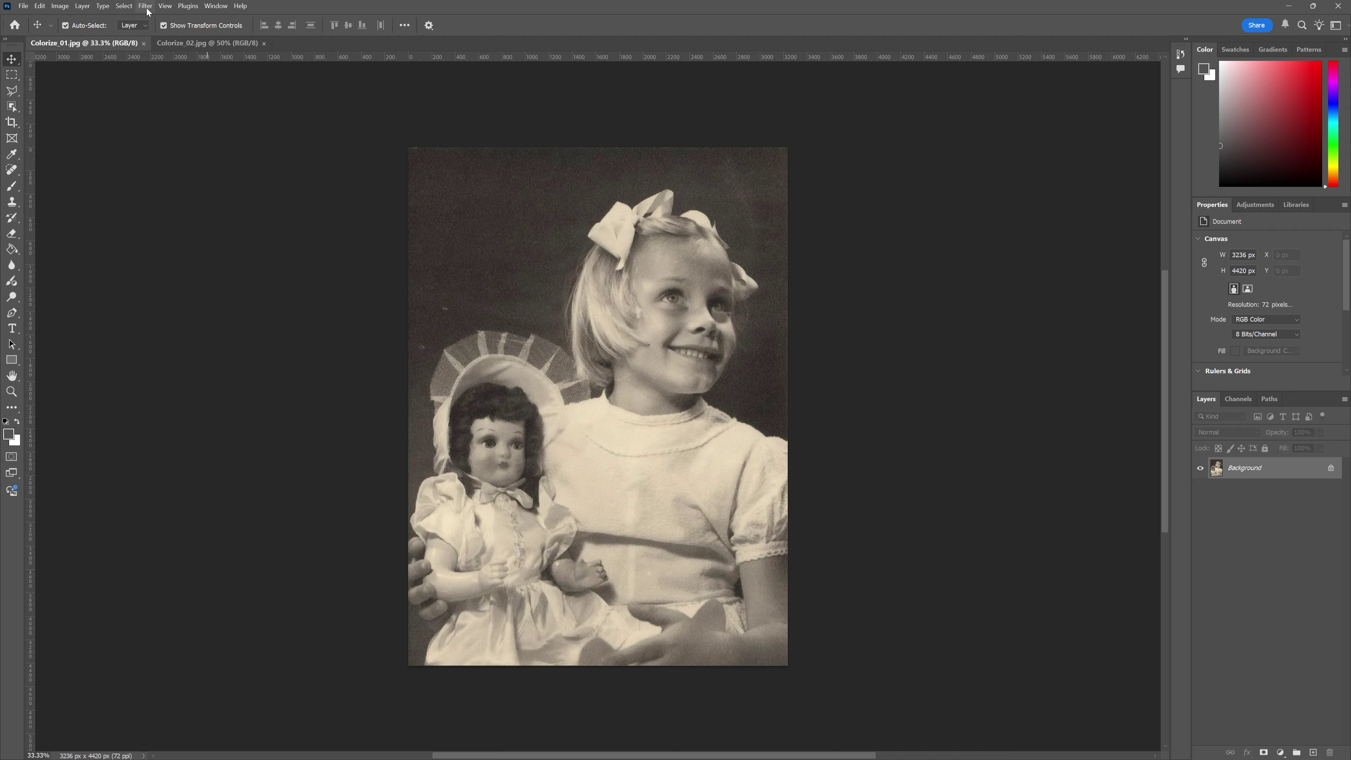
# - Open the Neural Filters for the portrait of the girl with the doll and enable the Colorize filter
pyautogui.click(145, 6)
pyautogui.click(290, 101)
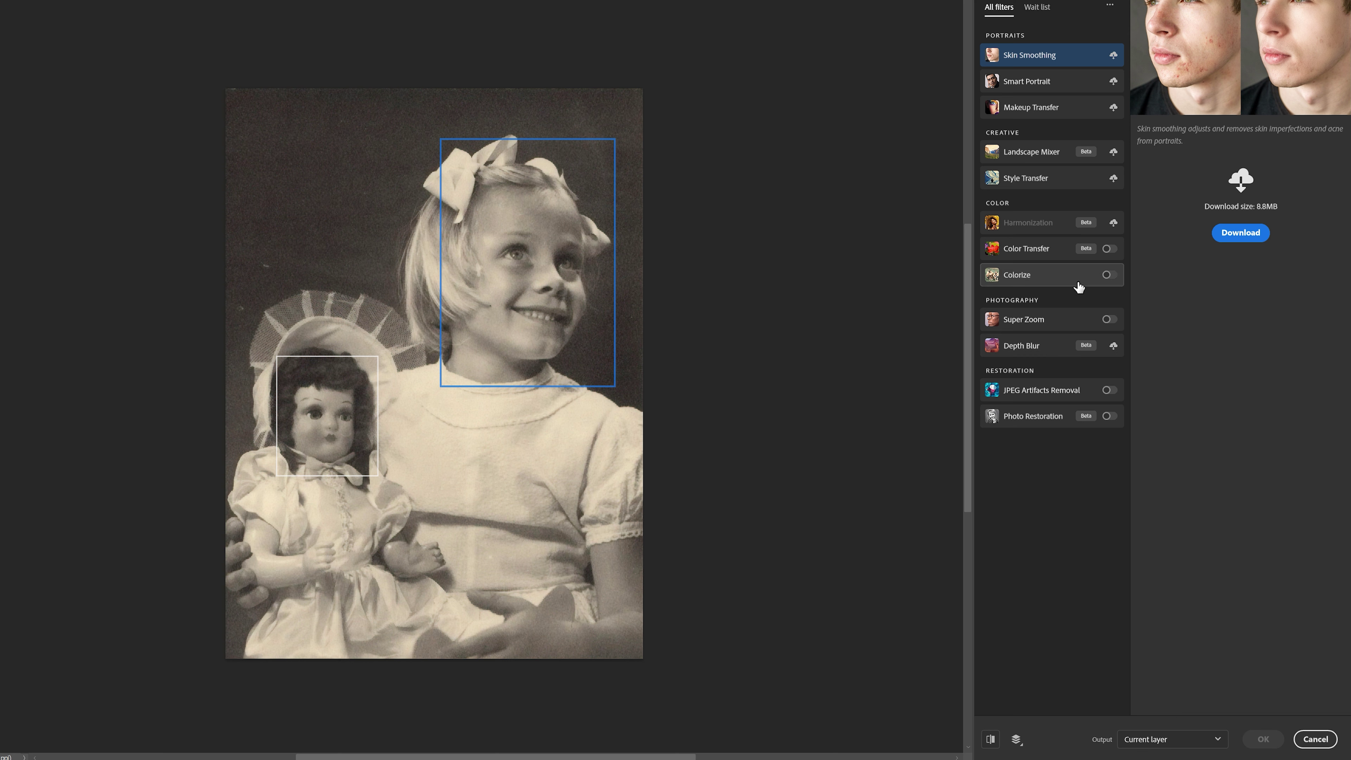
pyautogui.moveTo(1079, 287)
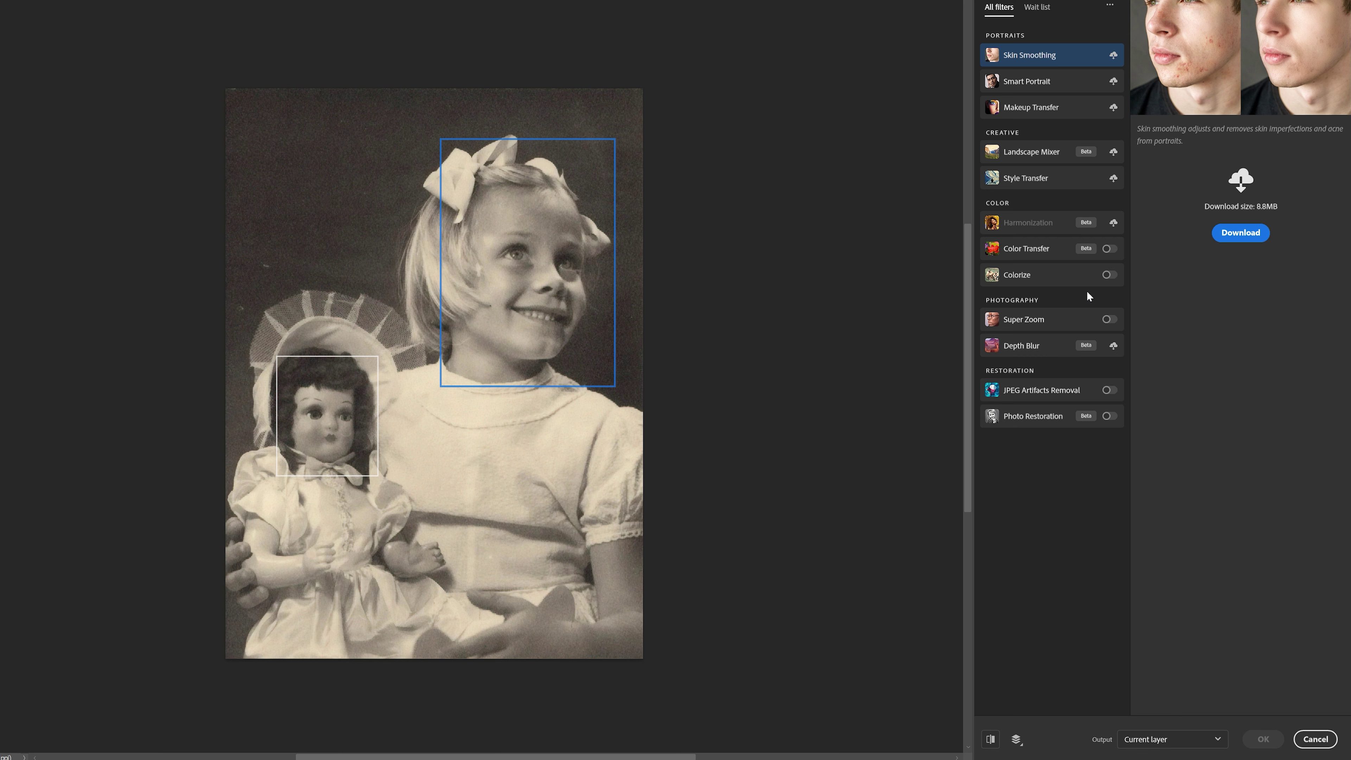
pyautogui.click(1108, 276)
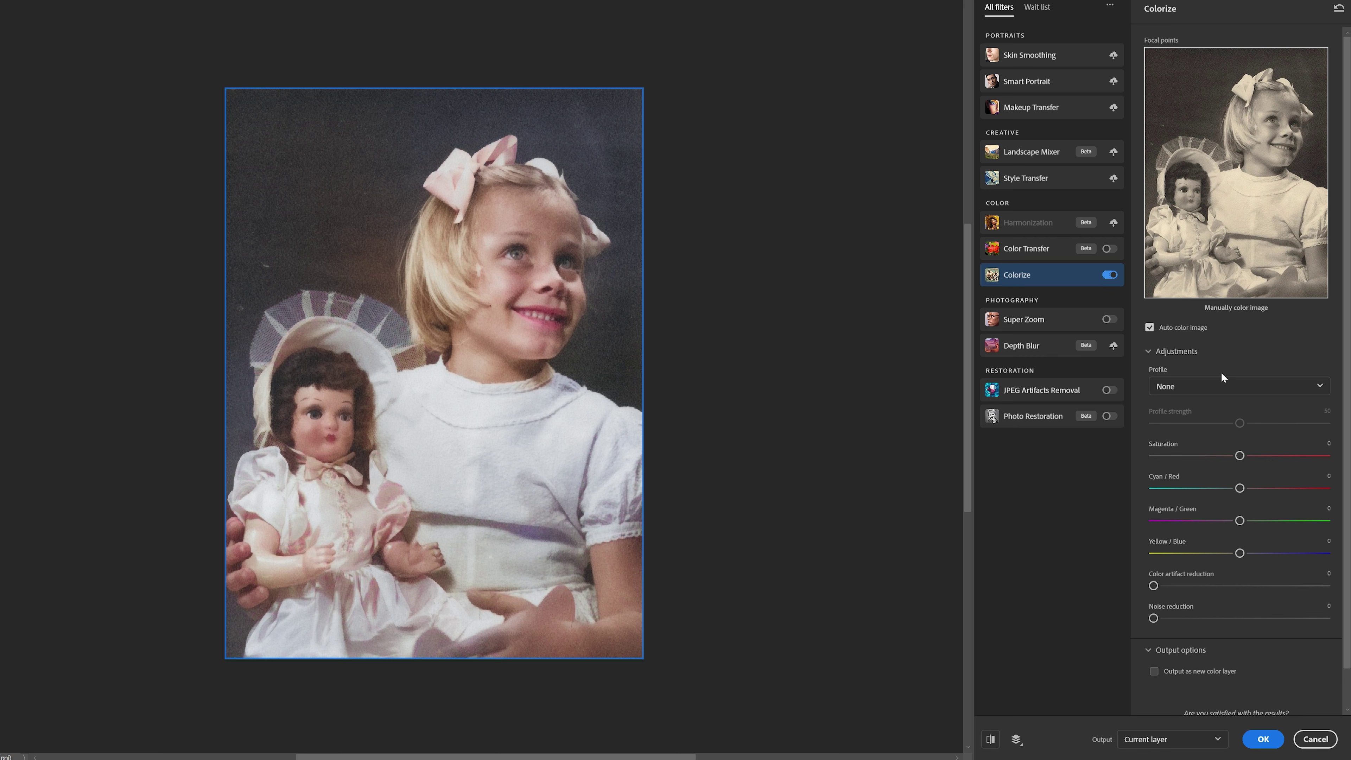
# - Try the Retro bright and Retro faded color profiles on the girl's portrait
pyautogui.click(1226, 386)
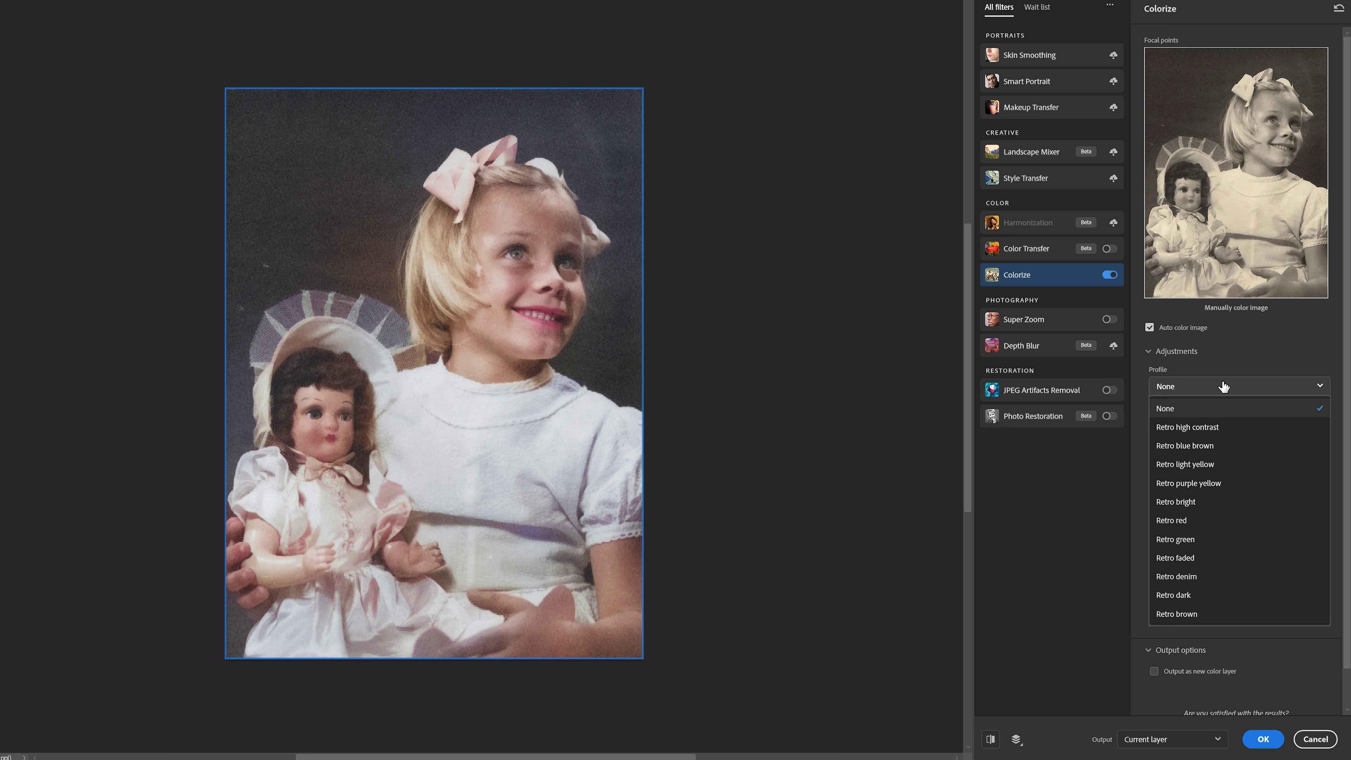
pyautogui.click(1218, 501)
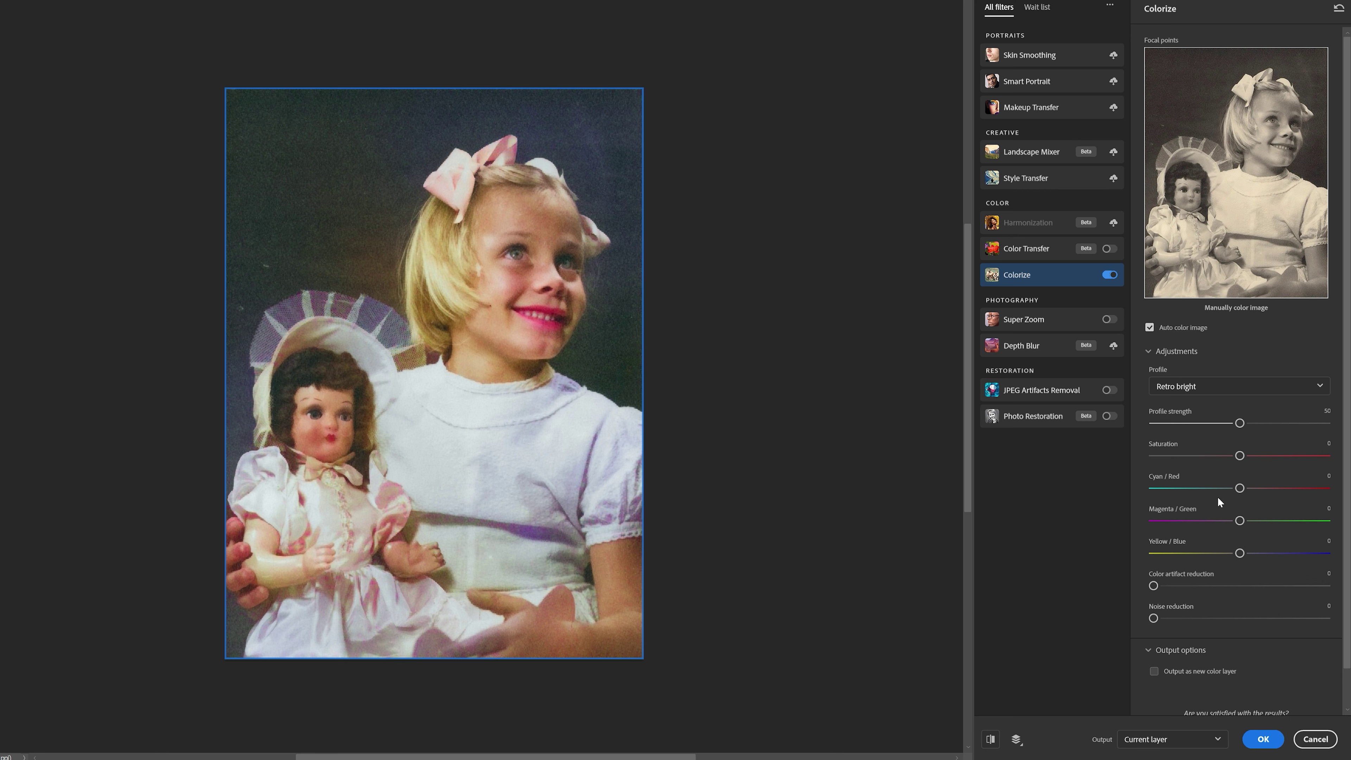
pyautogui.click(1217, 385)
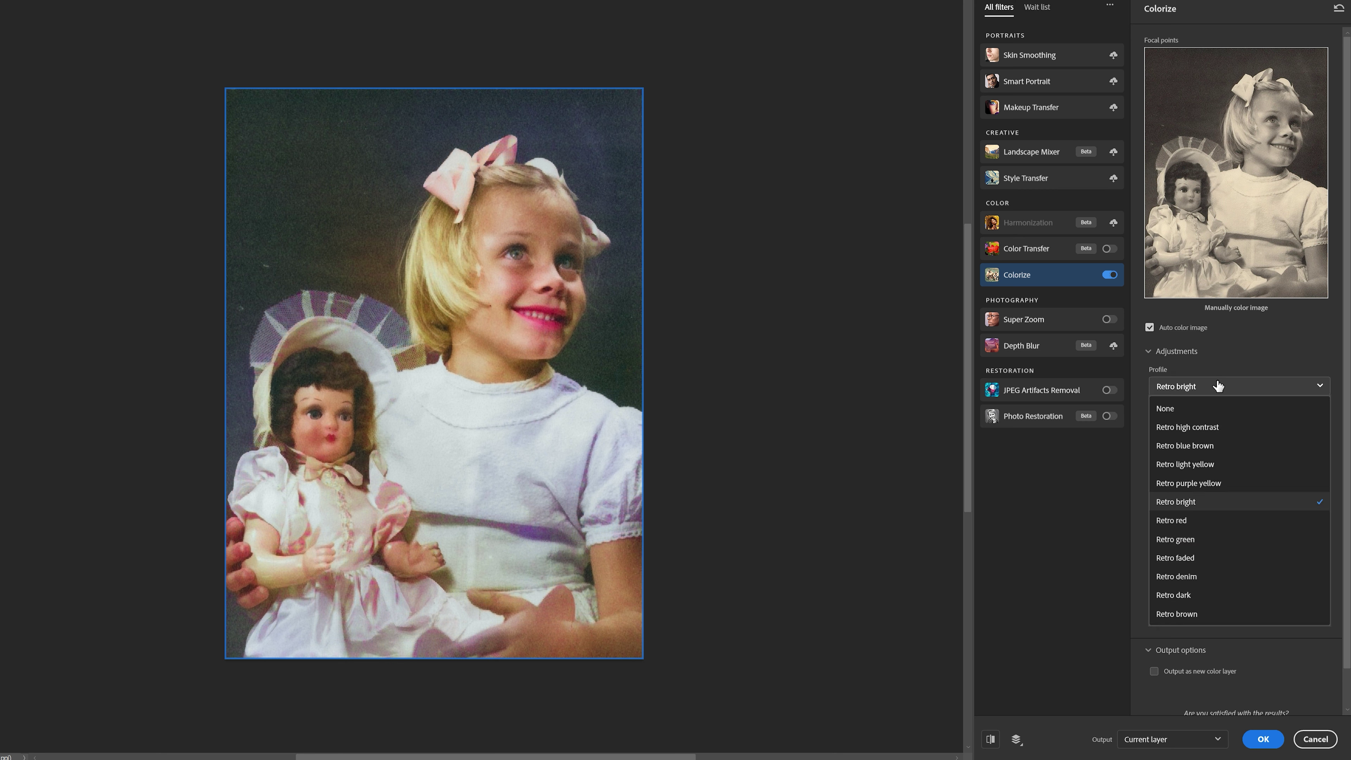
pyautogui.click(1218, 554)
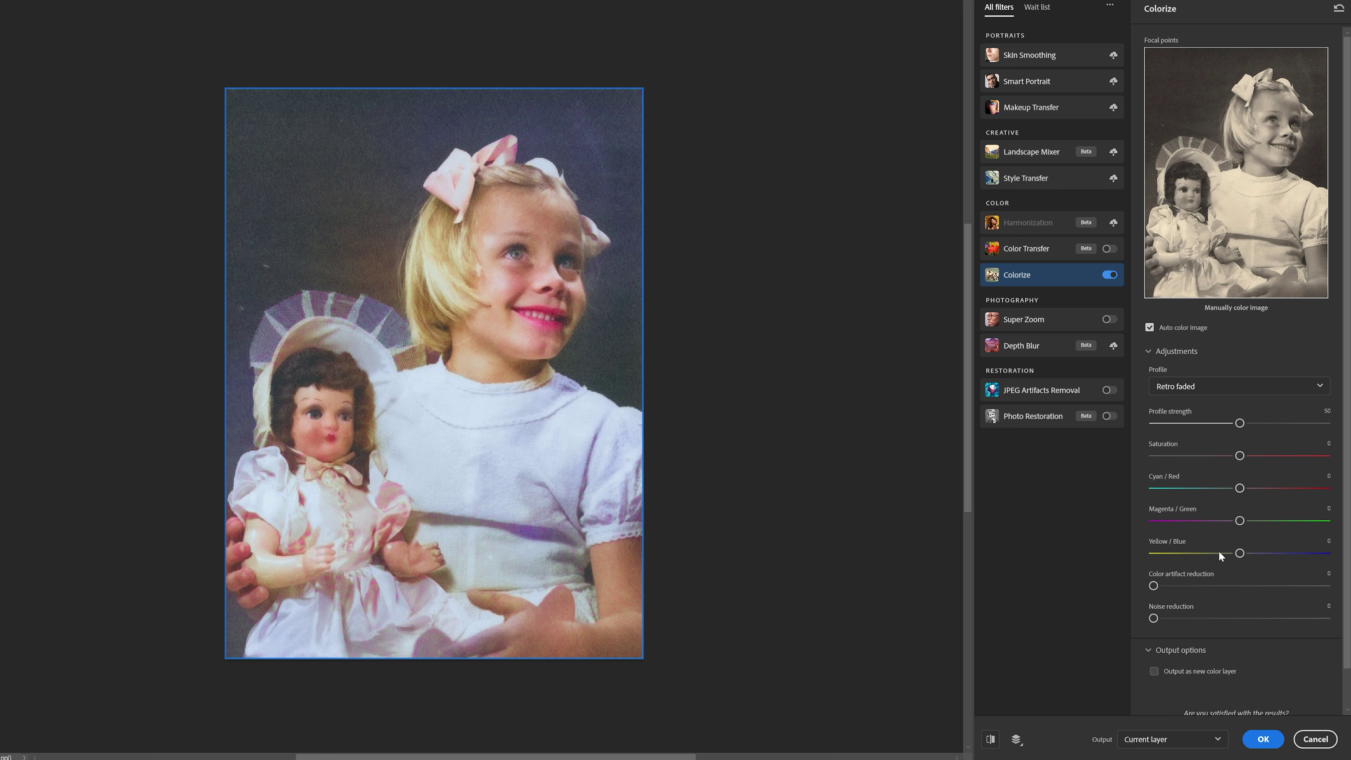
# - Apply Colorize with the Retro denim profile as a new layer and compare it with the original portrait
pyautogui.click(1222, 387)
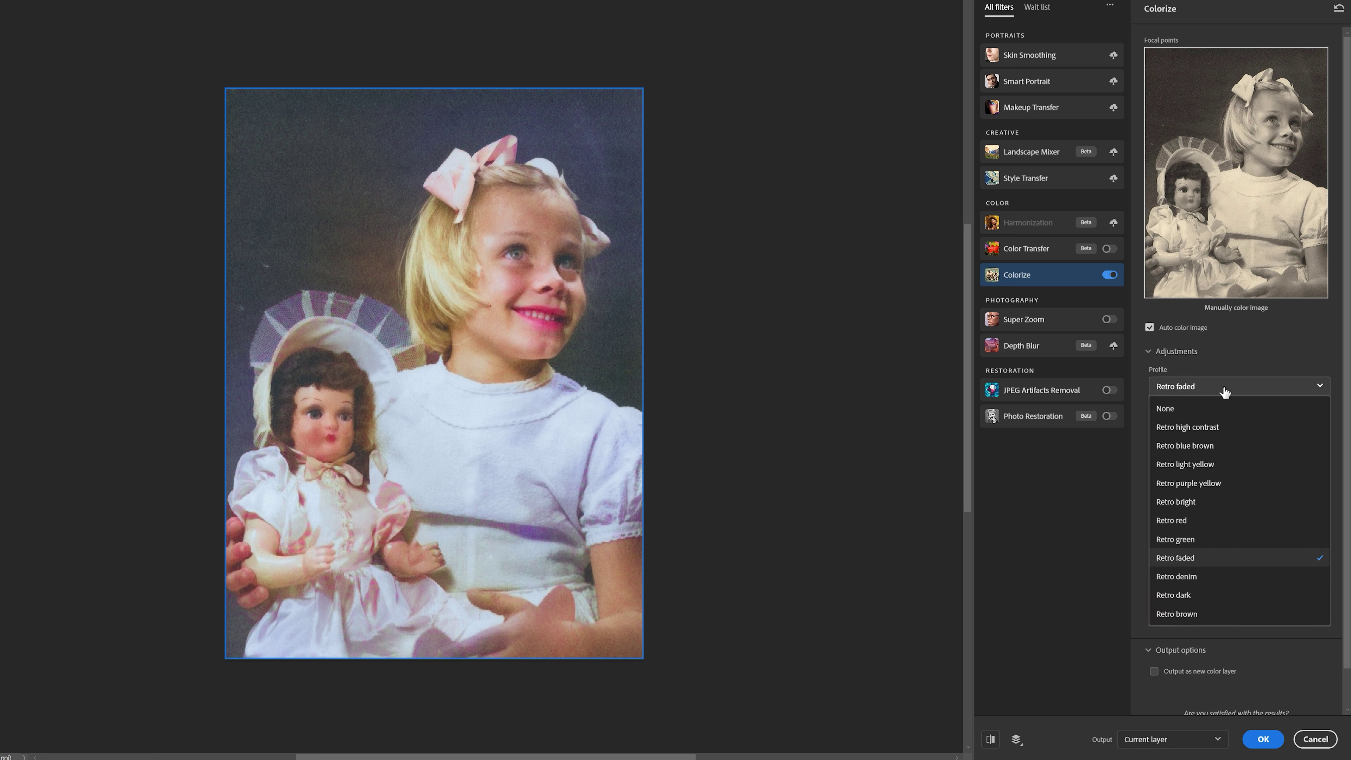
pyautogui.click(1227, 578)
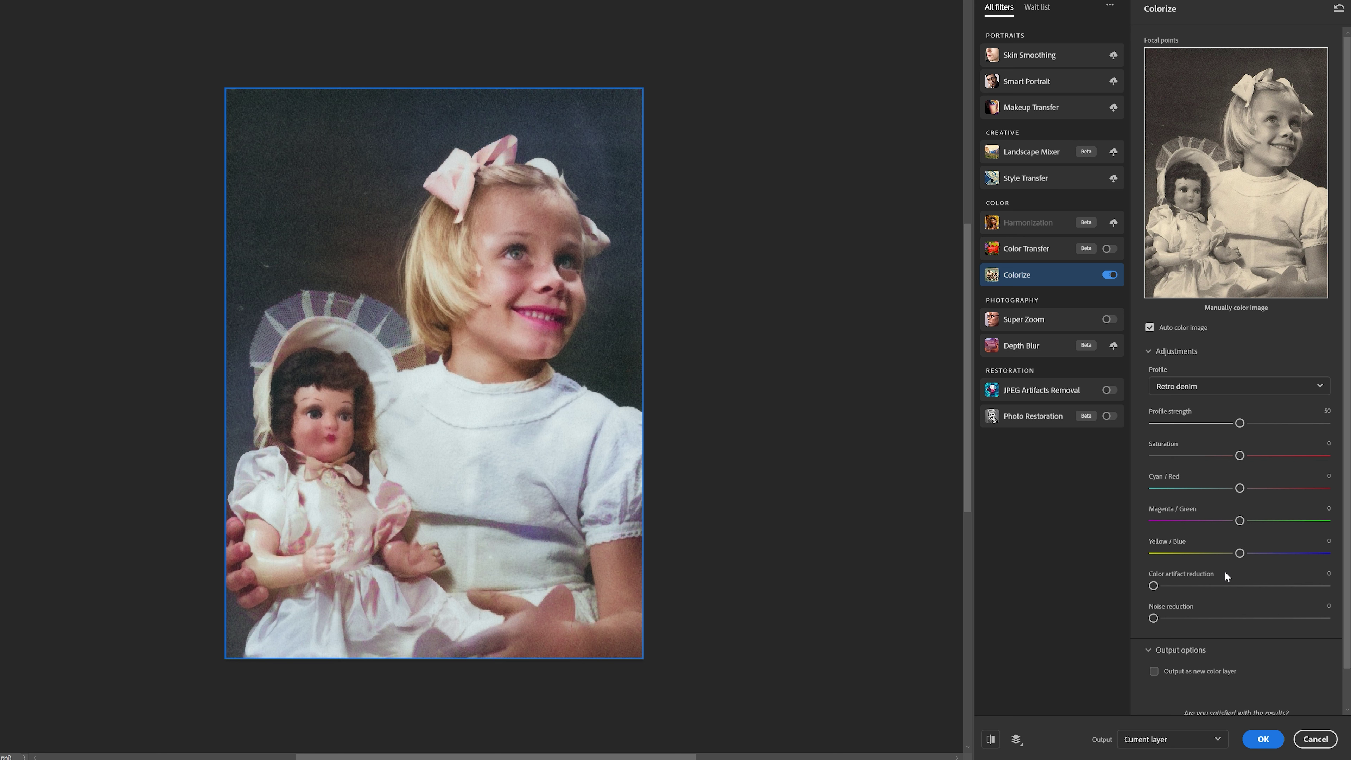
pyautogui.click(1174, 740)
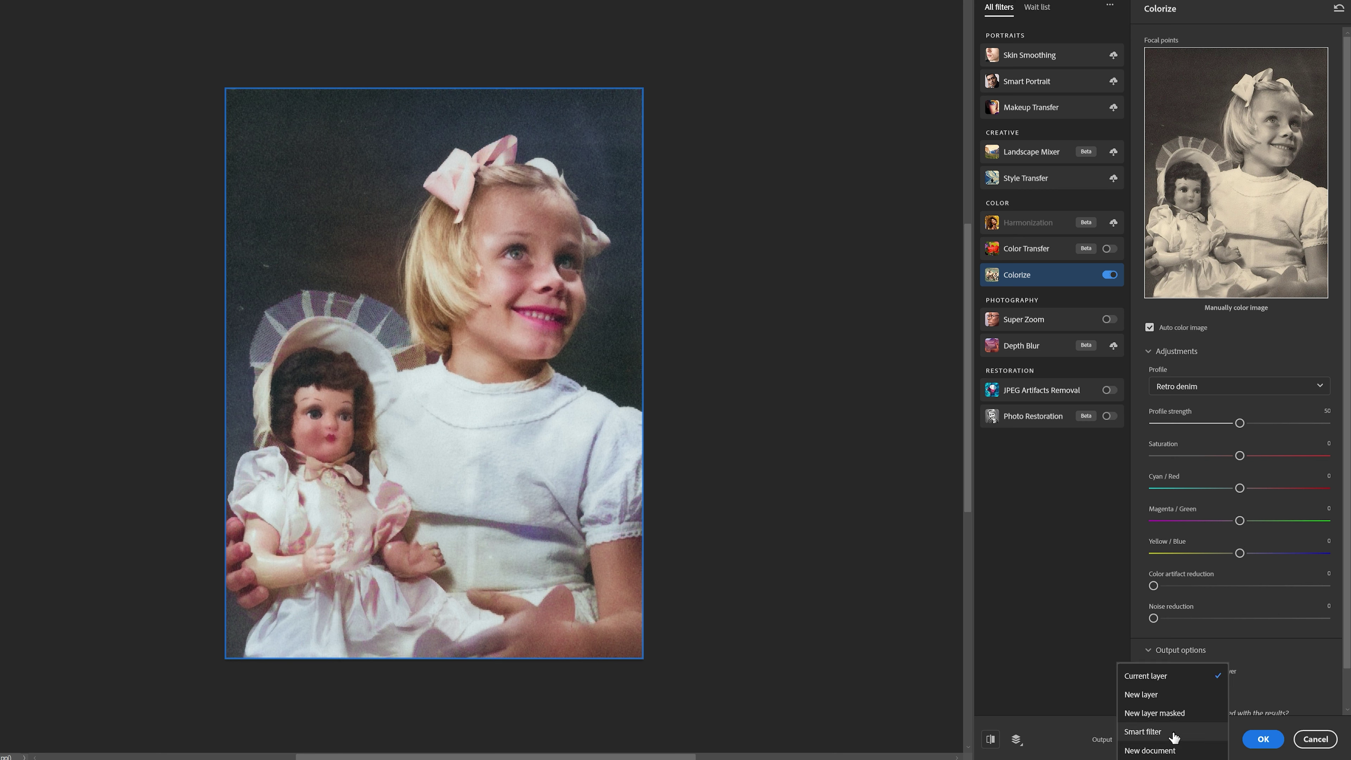
pyautogui.click(1174, 695)
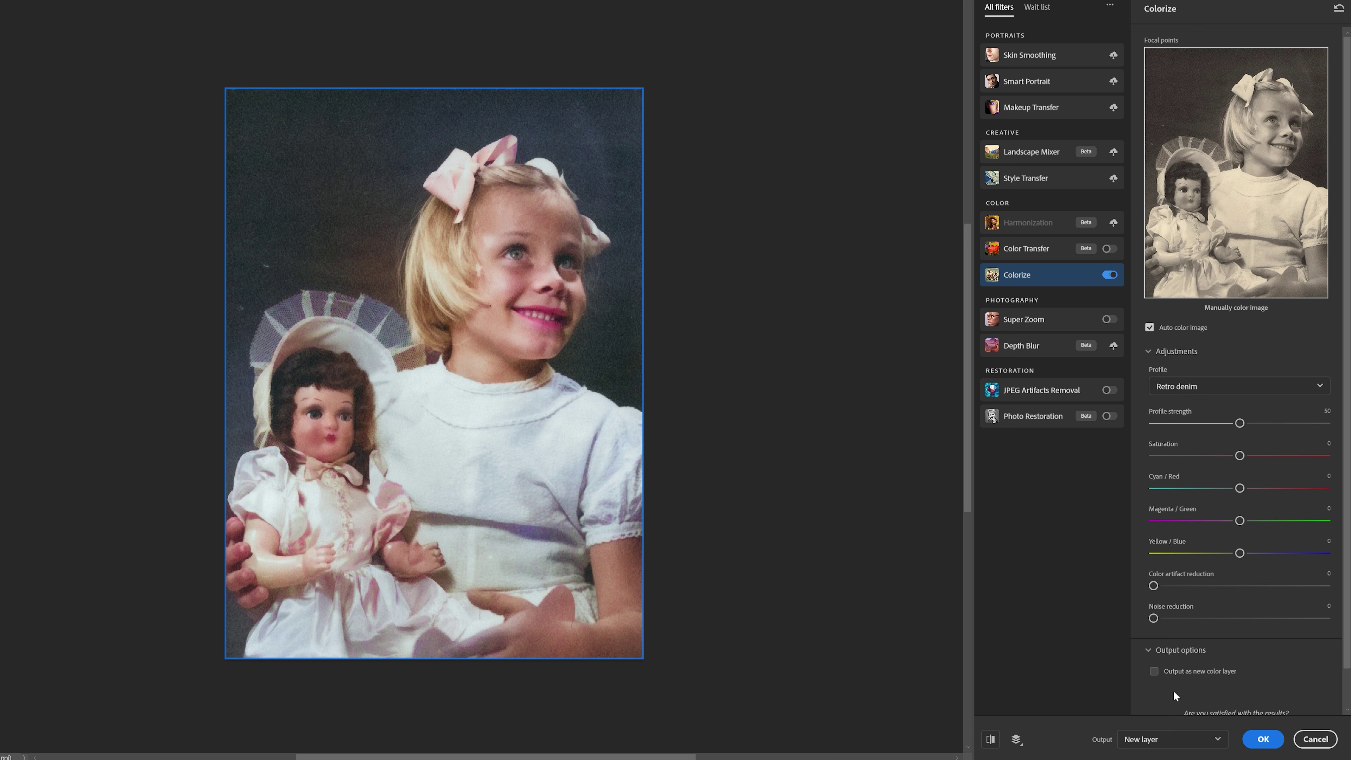
pyautogui.click(1262, 739)
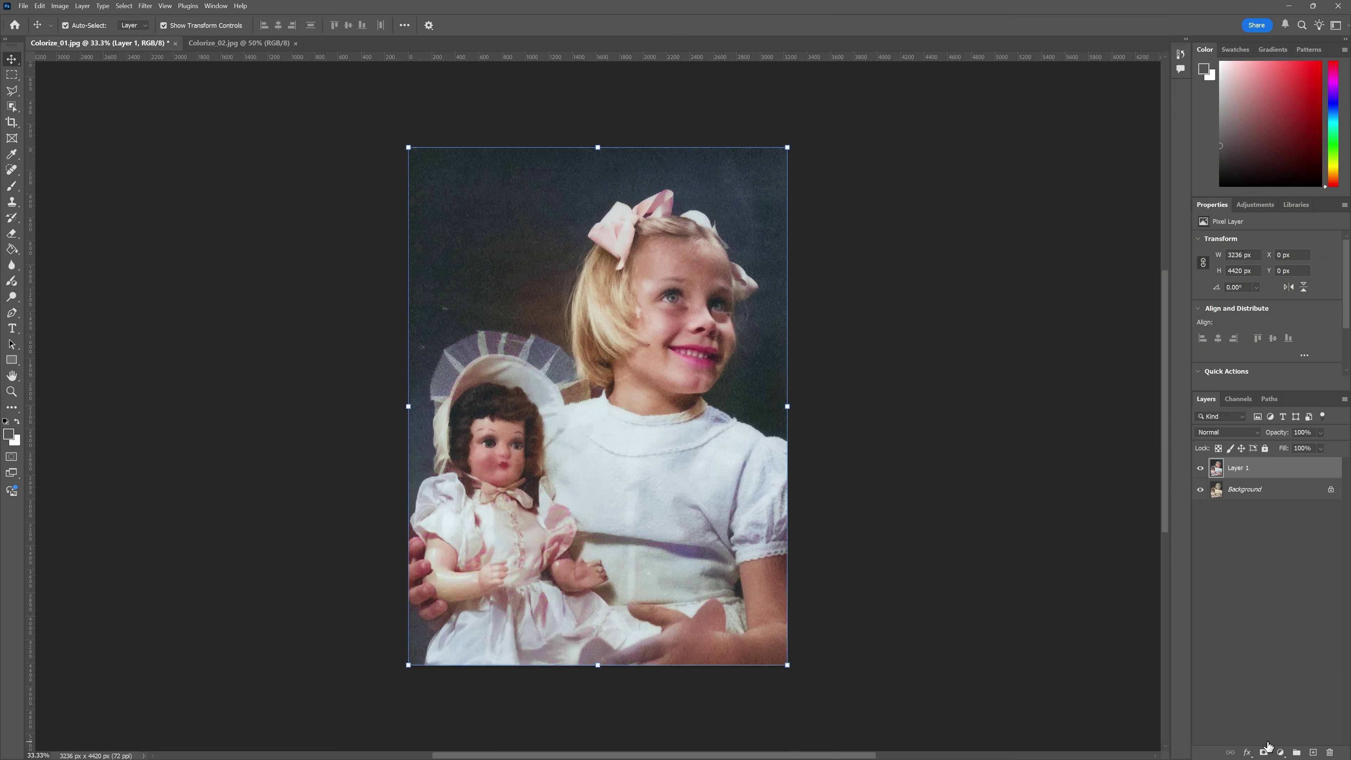
pyautogui.click(1199, 468)
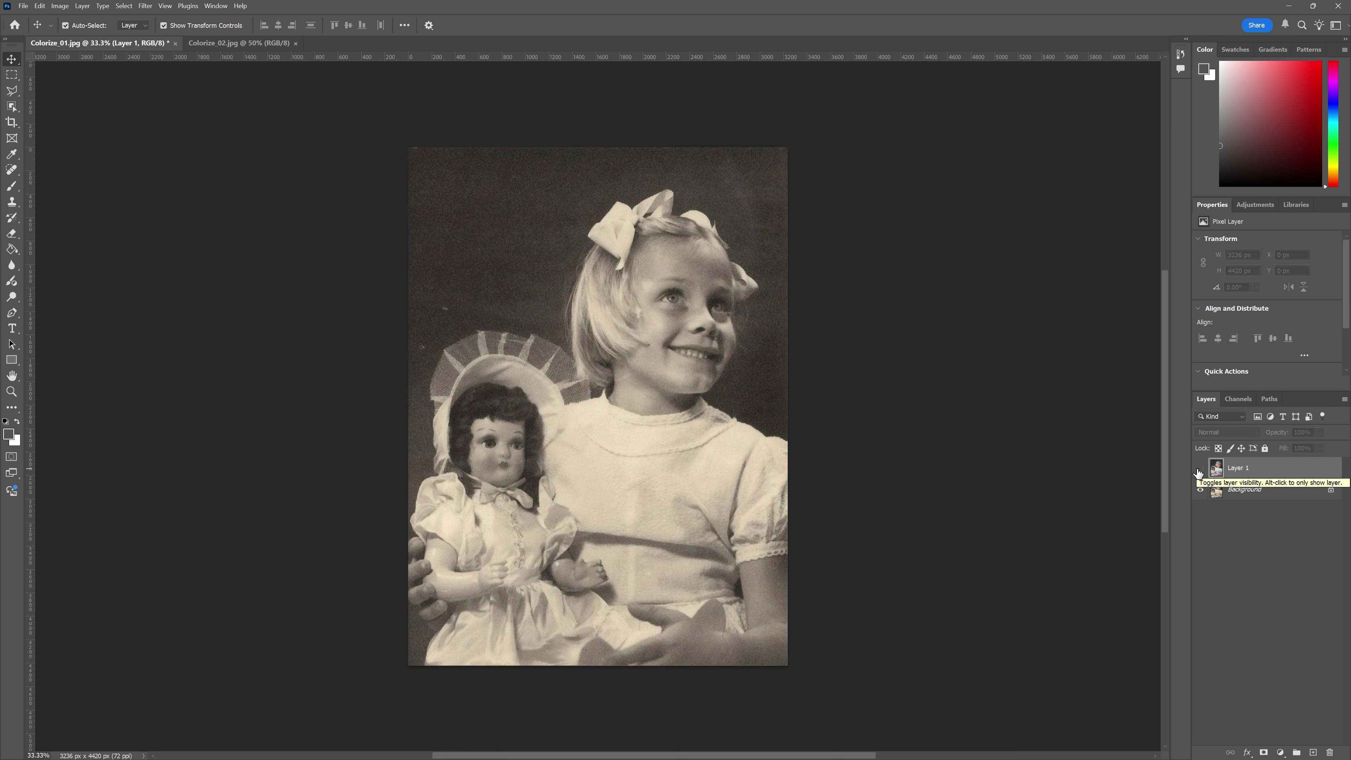
pyautogui.click(1199, 468)
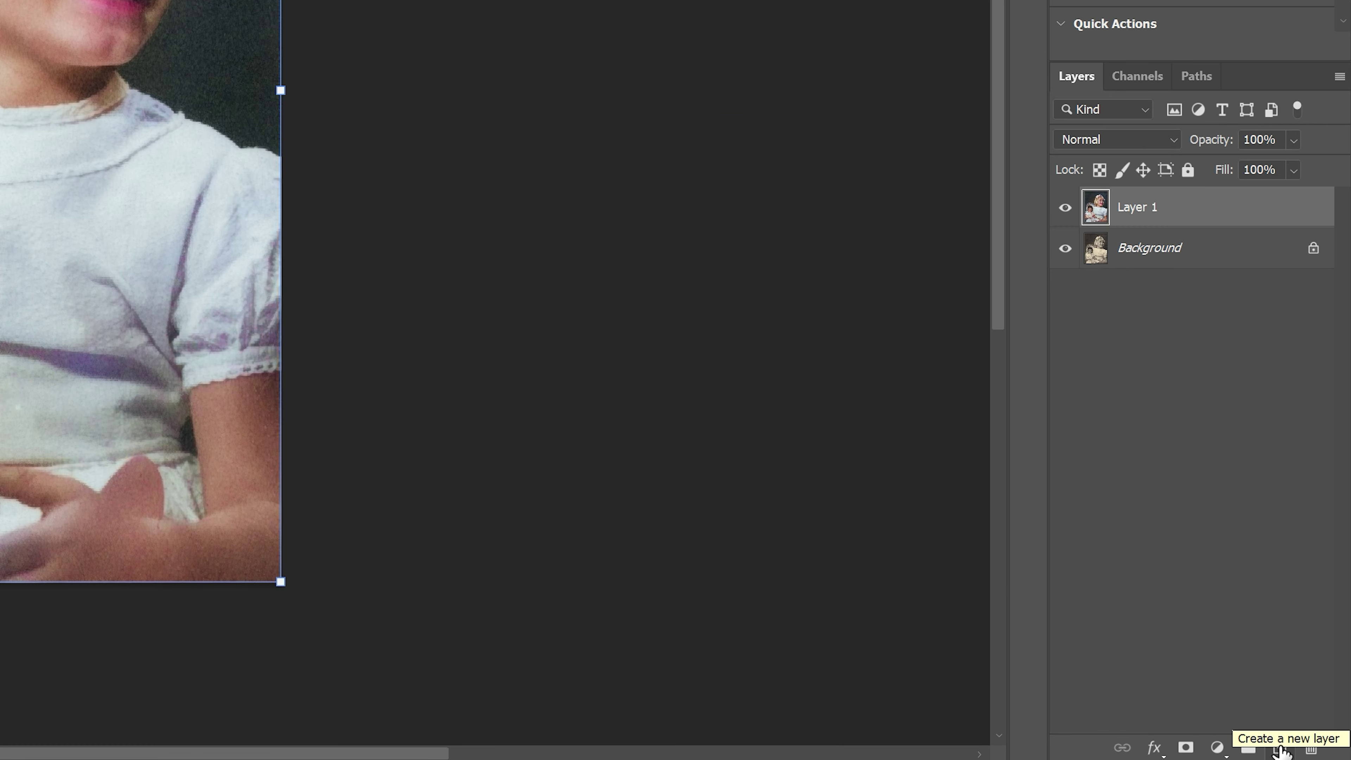
# - Add a new layer above the colorized portrait and set its blending mode to Color
pyautogui.click(1280, 748)
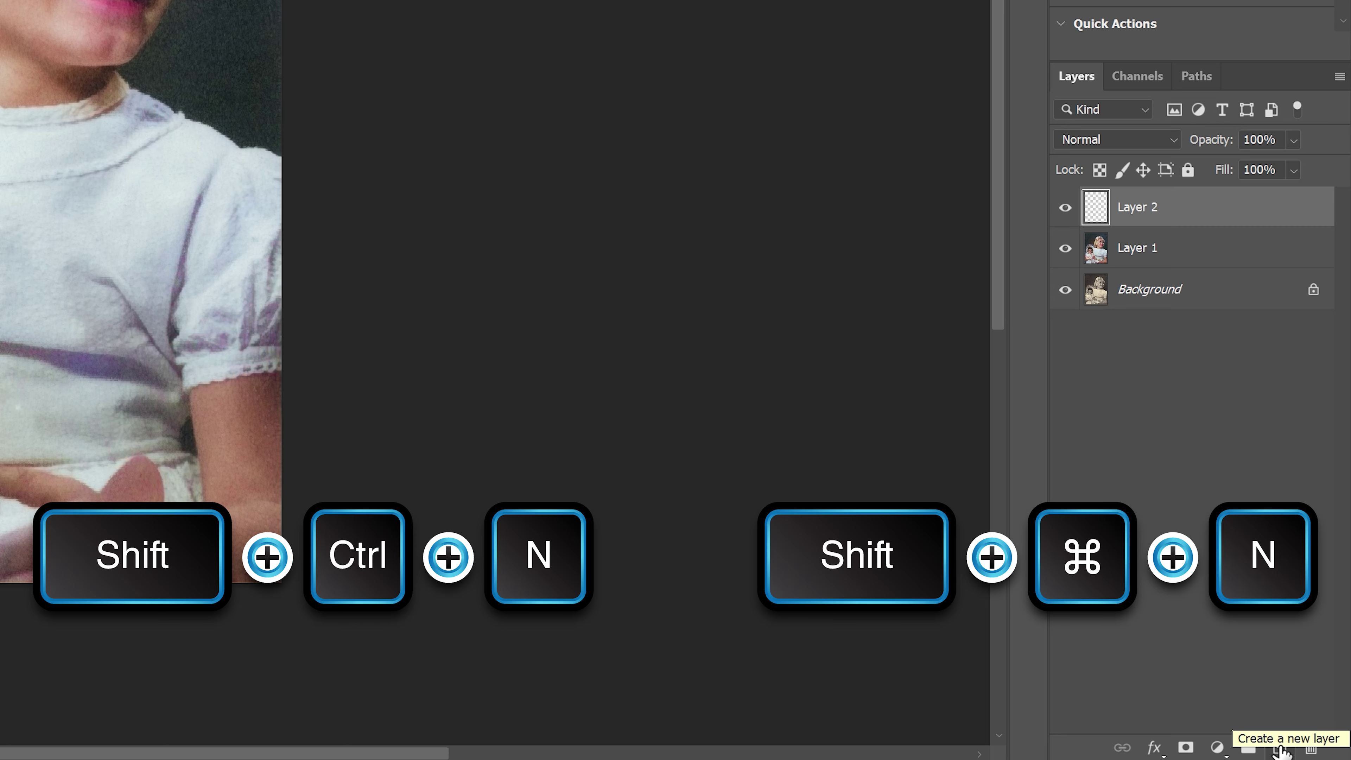
pyautogui.click(1120, 139)
pyautogui.click(1117, 681)
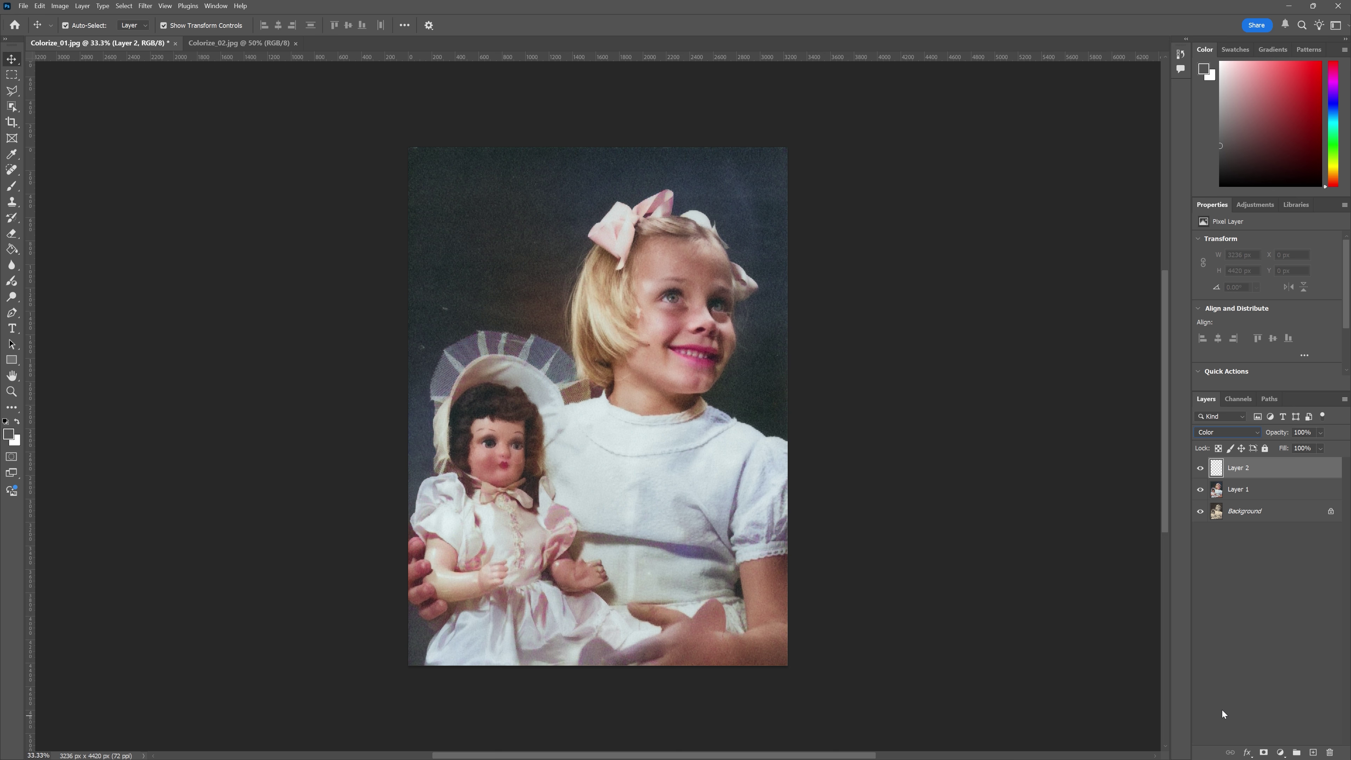
# - Sample the skin tone and paint over the discolored part of the girl's hand with a soft 90 px brush
pyautogui.press('i')
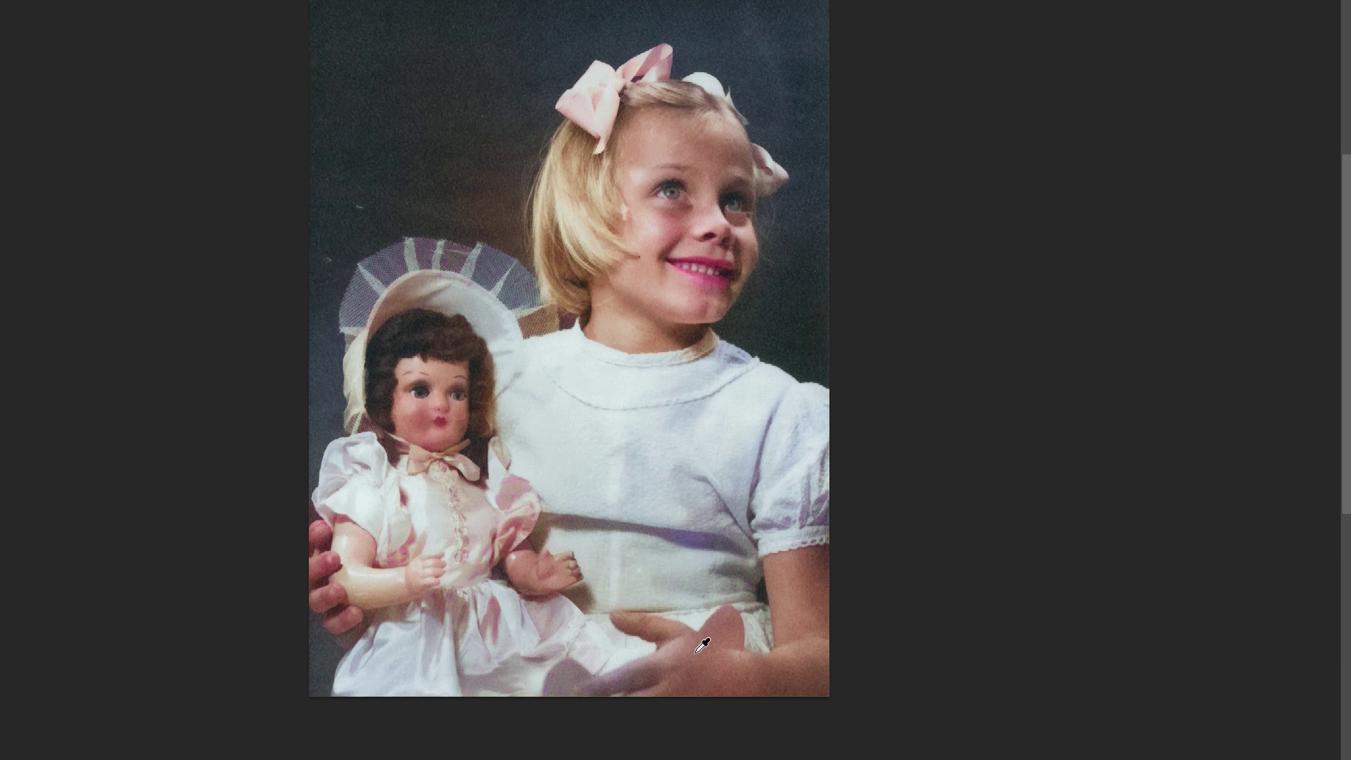
pyautogui.click(693, 623)
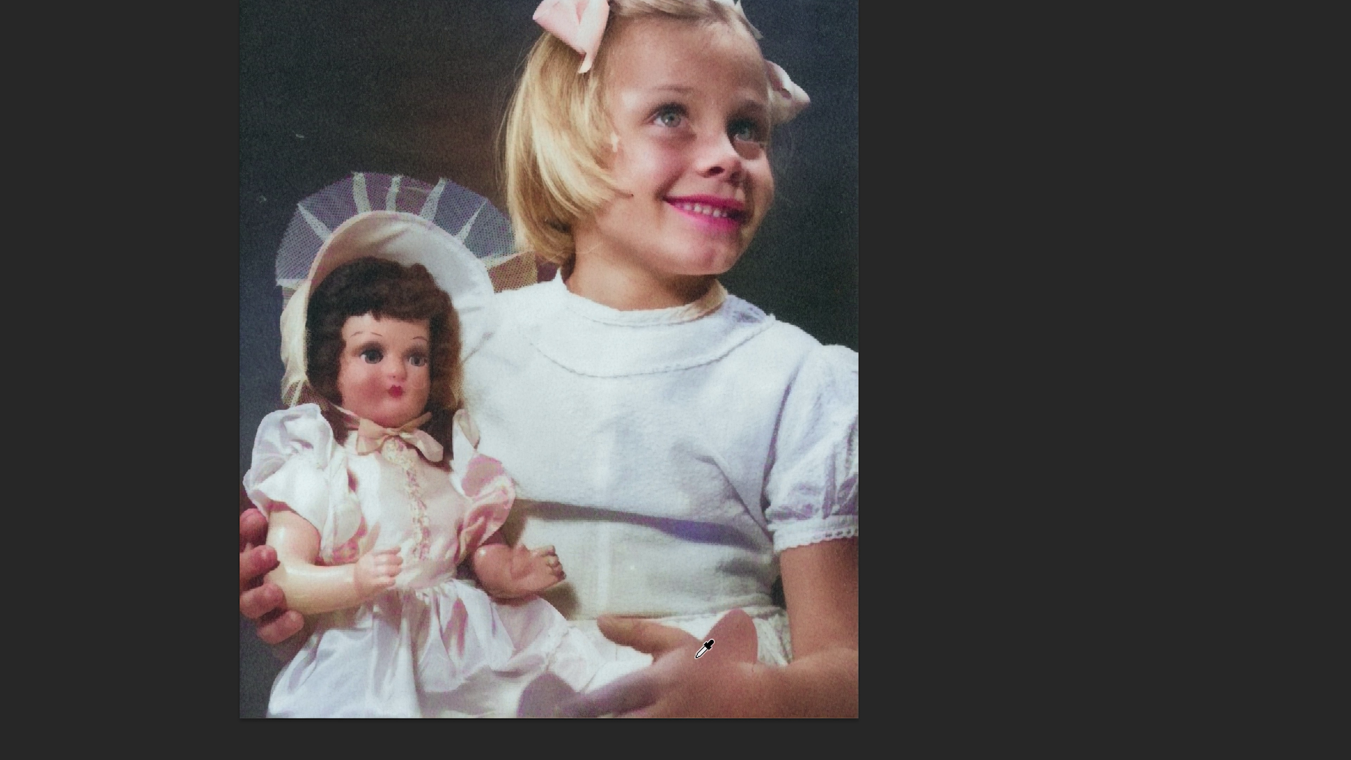
pyautogui.press('b')
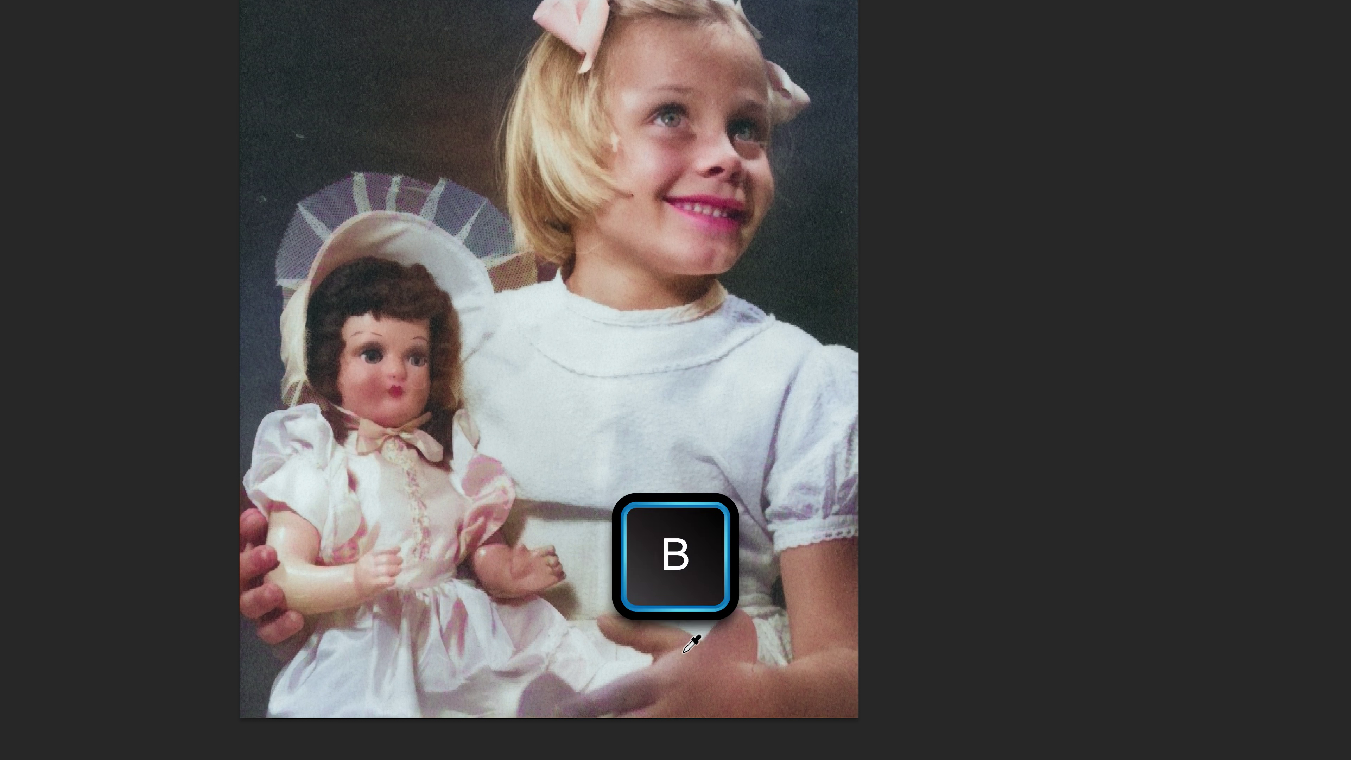
pyautogui.rightClick(512, 593)
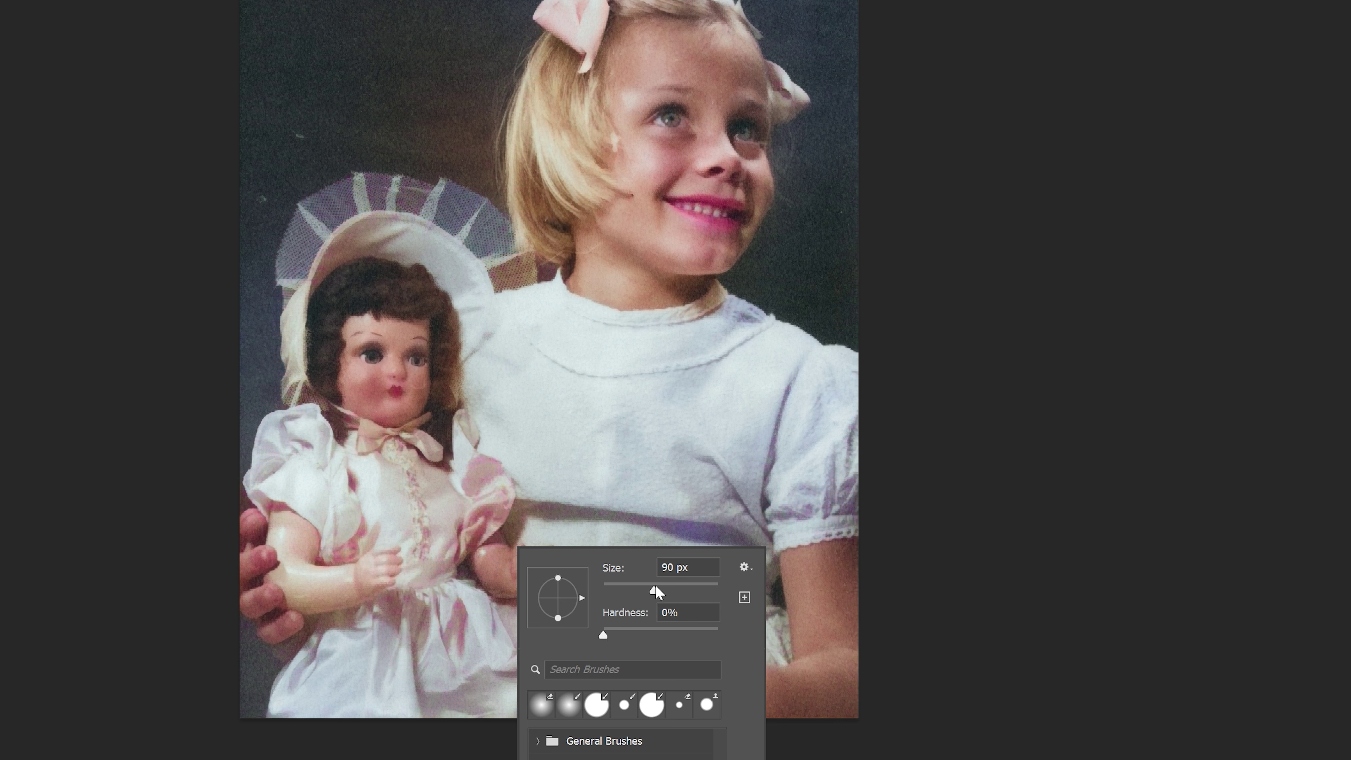
pyautogui.click(780, 674)
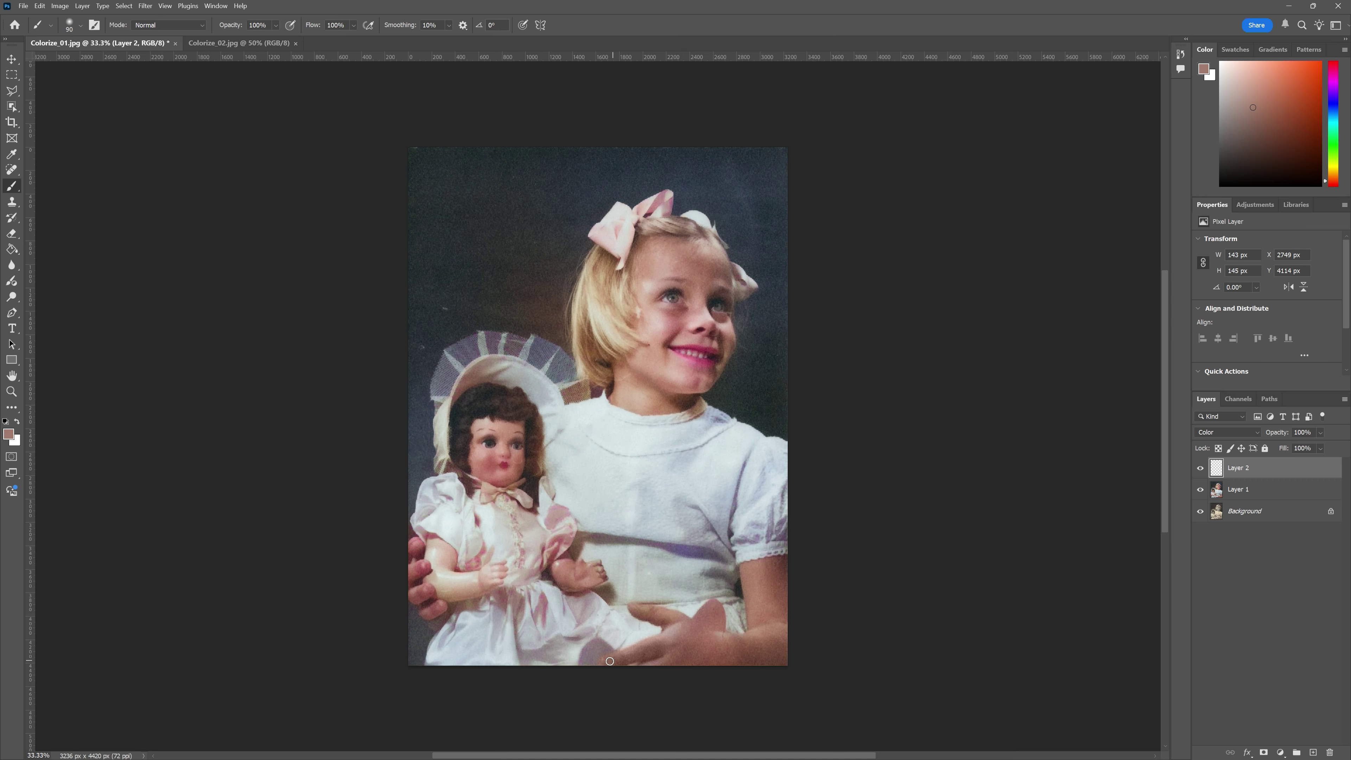
pyautogui.moveTo(660, 649); pyautogui.dragTo(641, 654)
# - Switch to Colorize_02.jpg and enable the Colorize neural filter on it
pyautogui.press('v')
pyautogui.hotkey('ctrl', 'Tab')
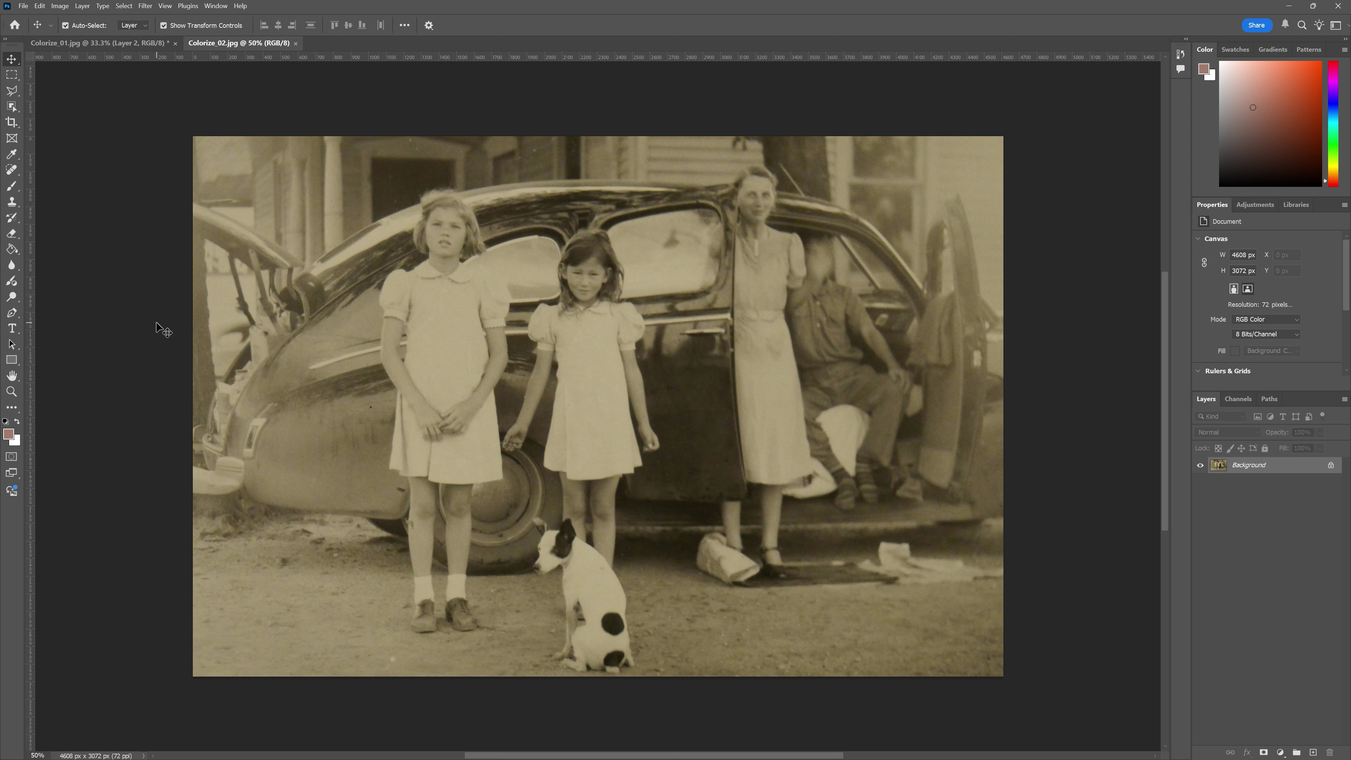
pyautogui.click(146, 6)
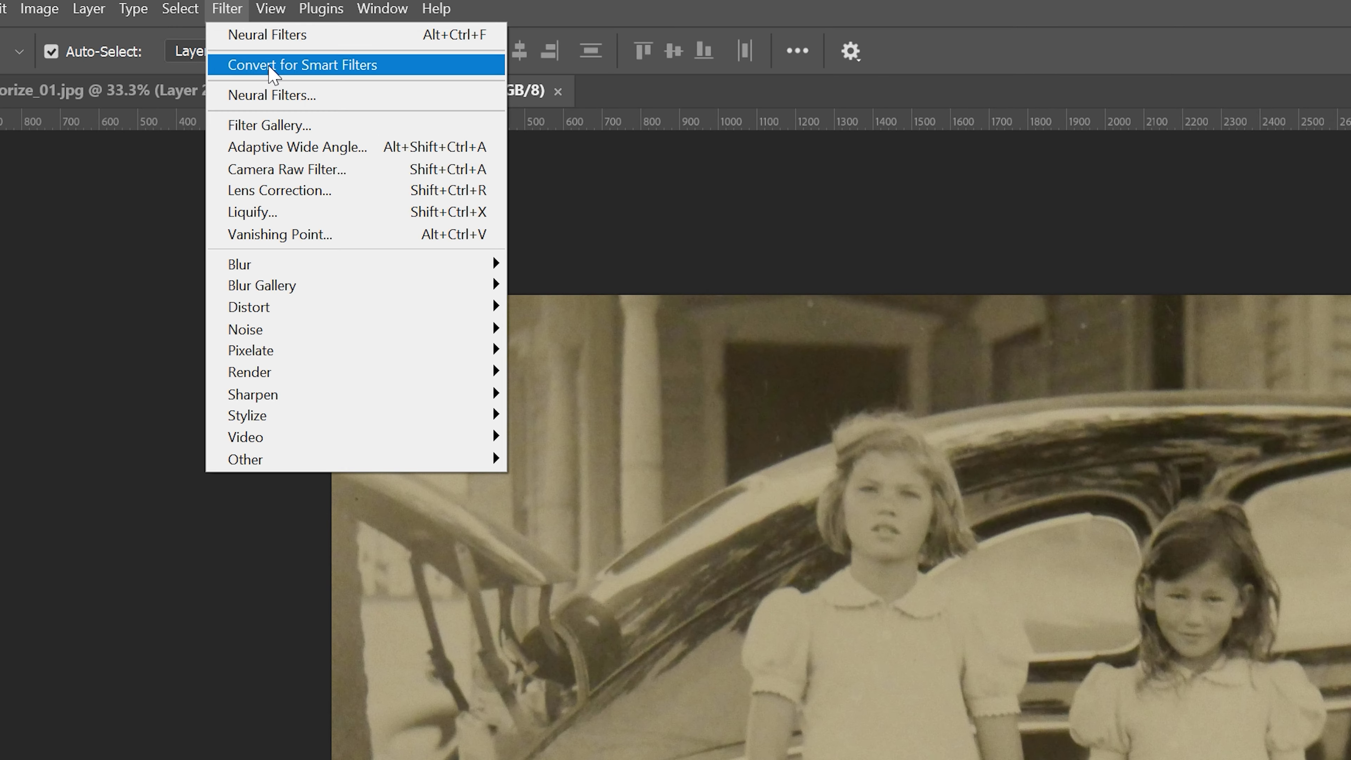
pyautogui.click(341, 104)
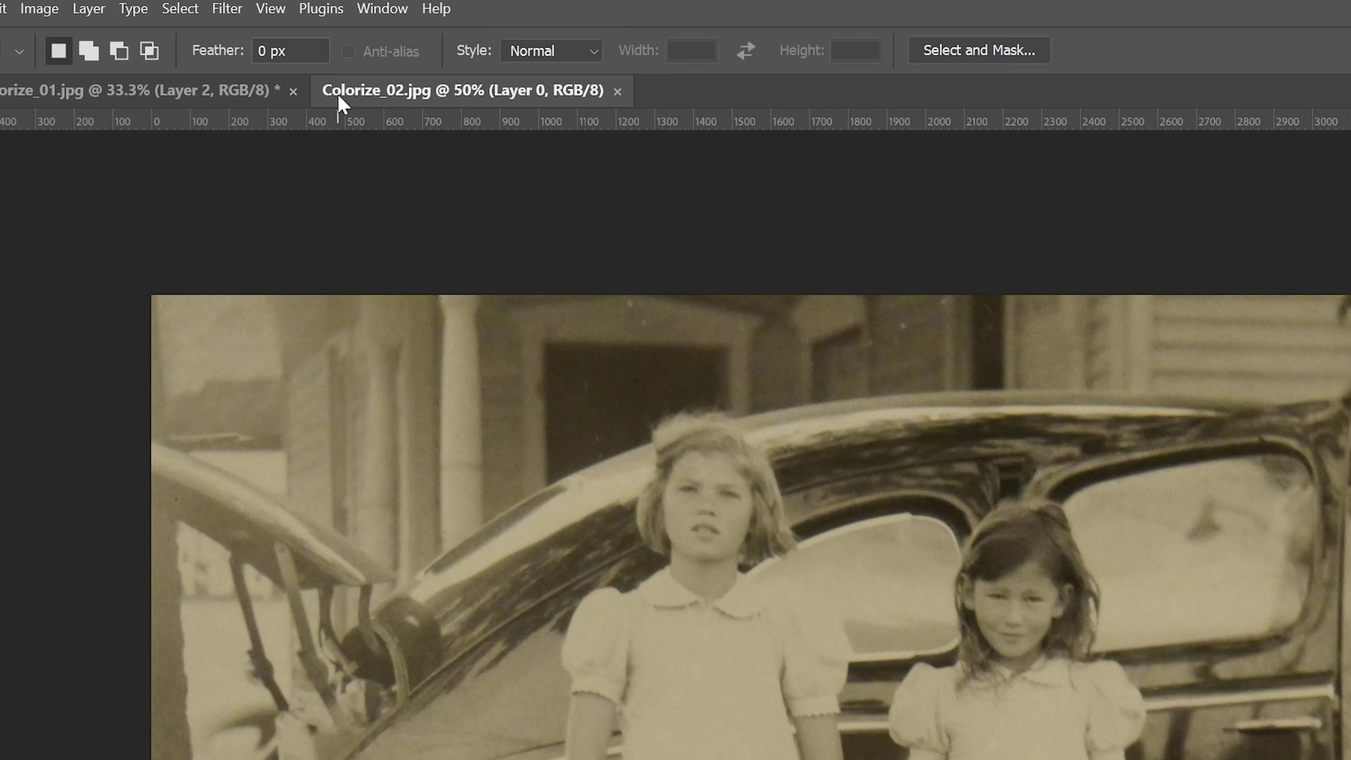
pyautogui.press('z')
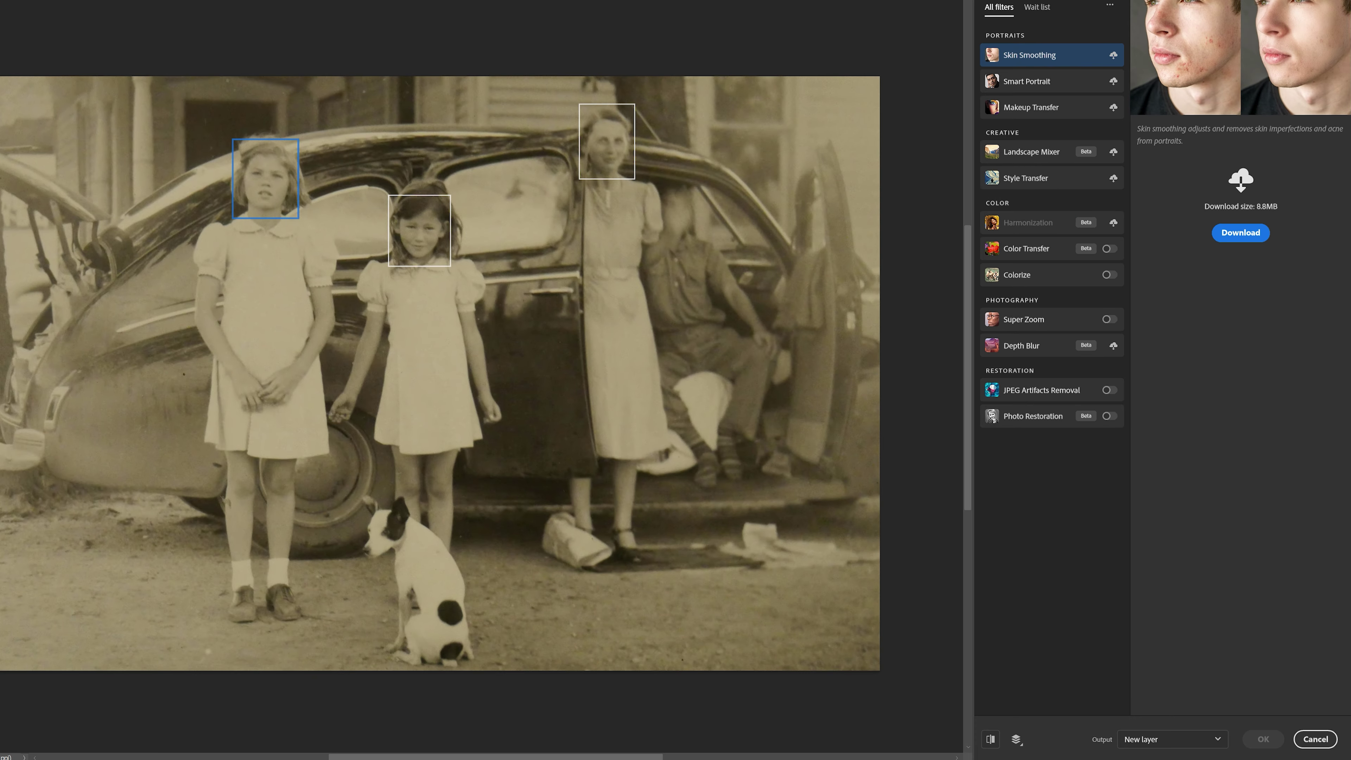
pyautogui.click(1109, 275)
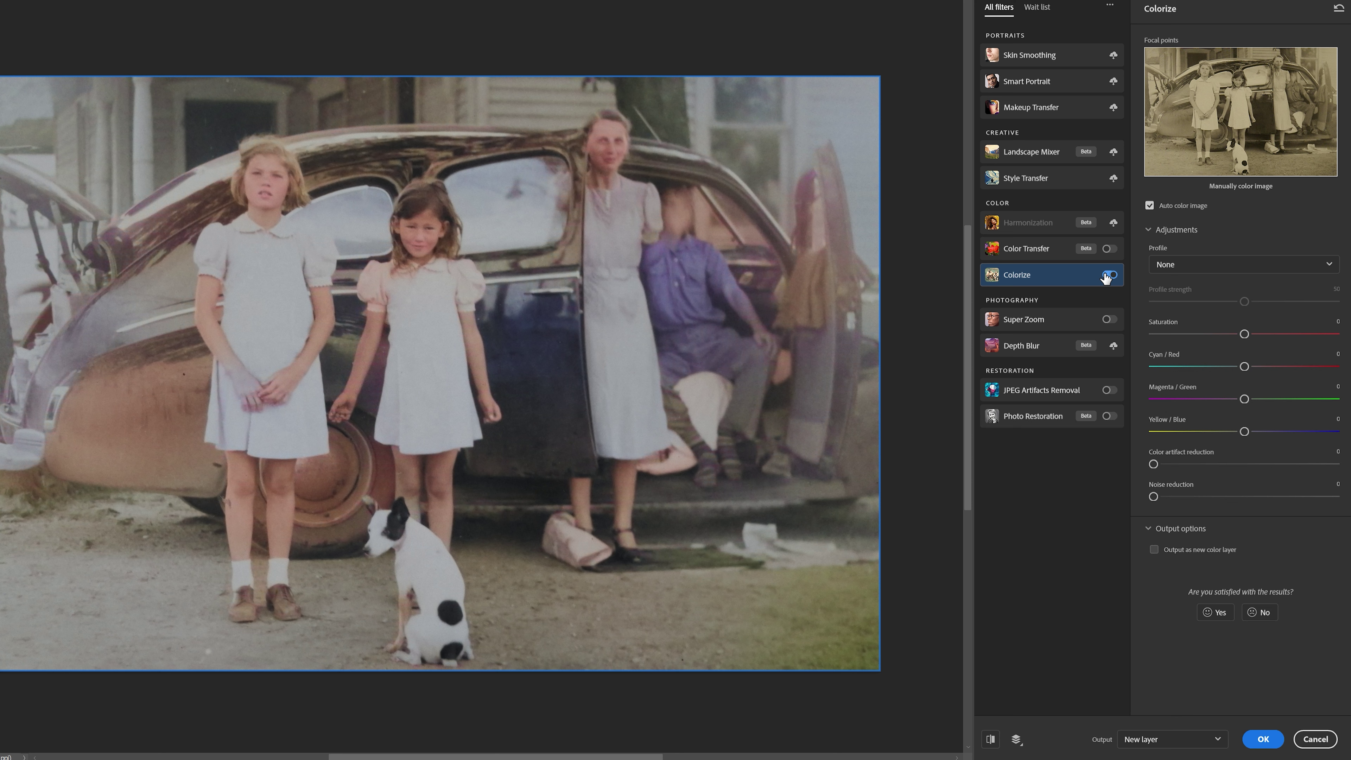
# - Try the Retro high contrast color profile on the car photo
pyautogui.click(1191, 266)
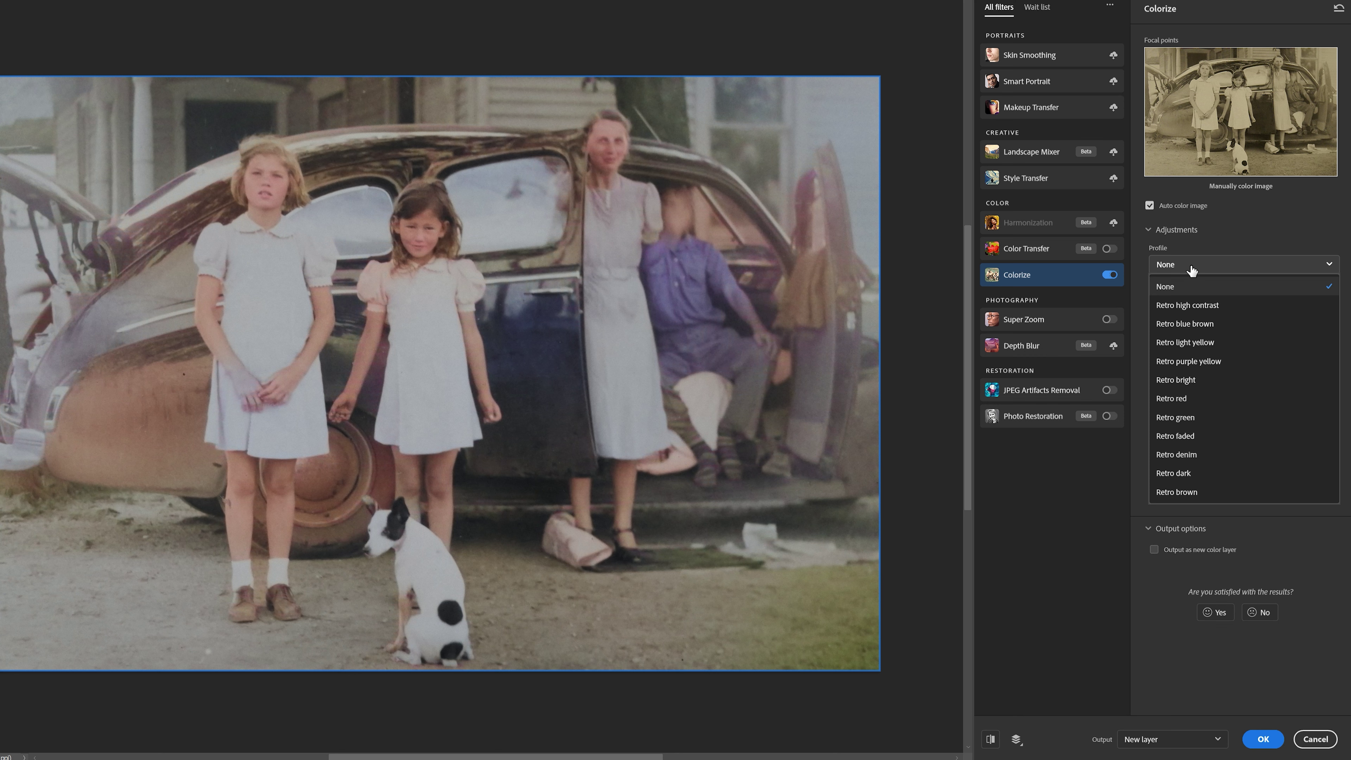
pyautogui.click(1201, 286)
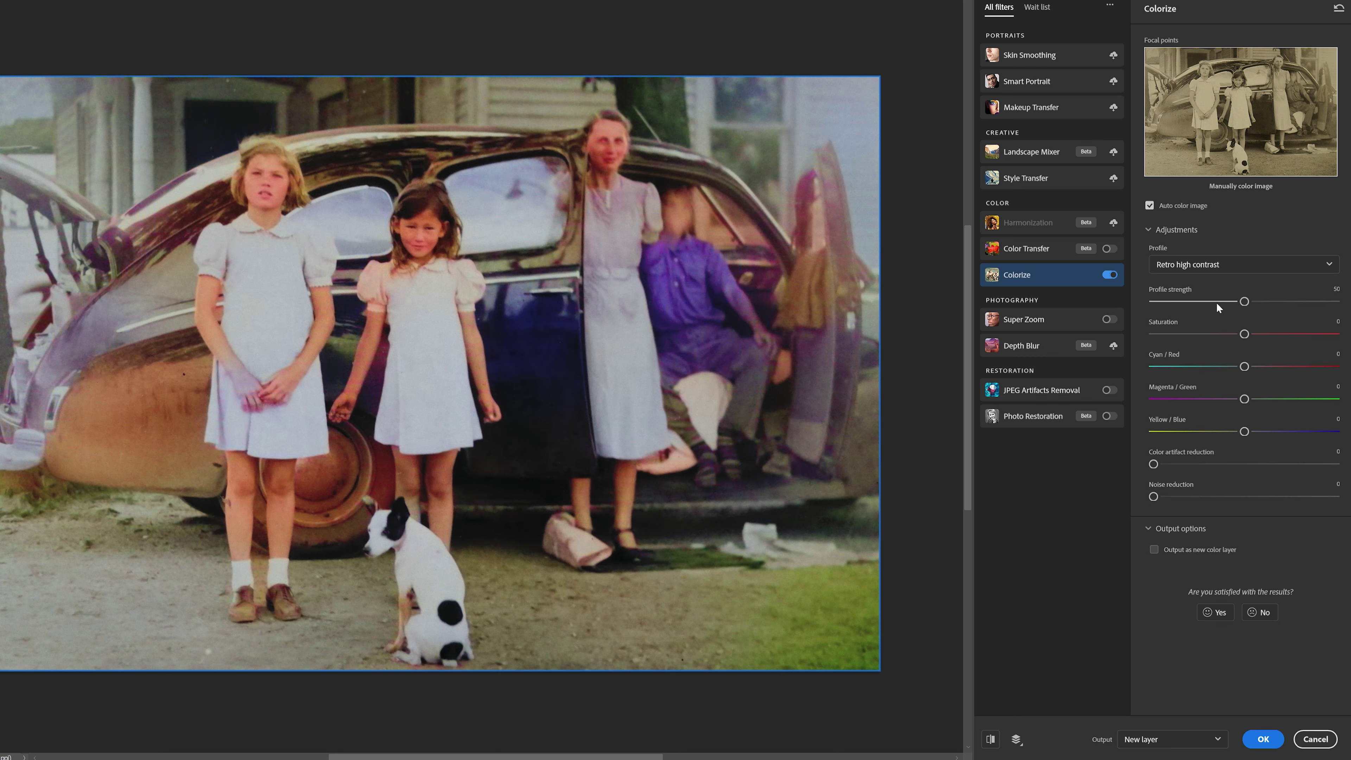
# - Apply Colorize with the Retro bright profile as a new layer and compare it with the original car photo
pyautogui.click(1218, 266)
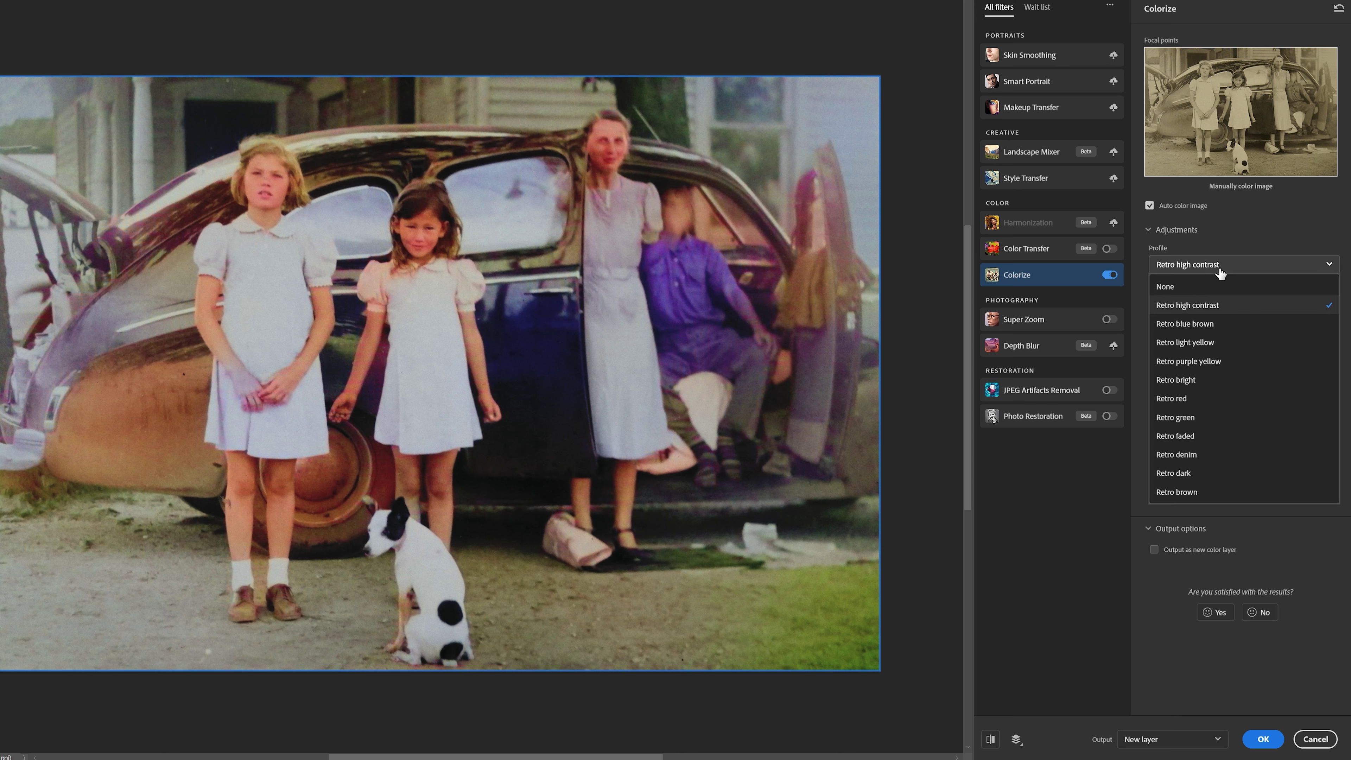
pyautogui.click(1212, 379)
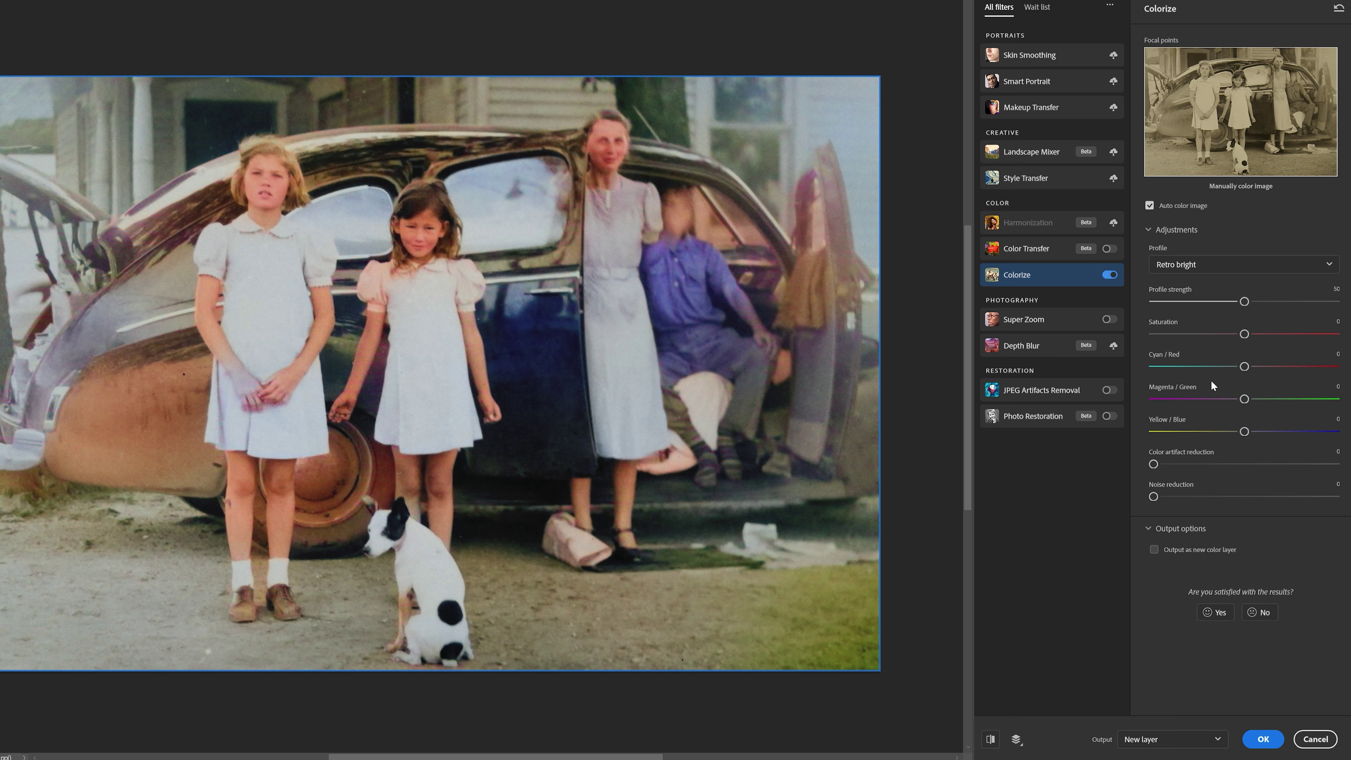
pyautogui.click(1261, 738)
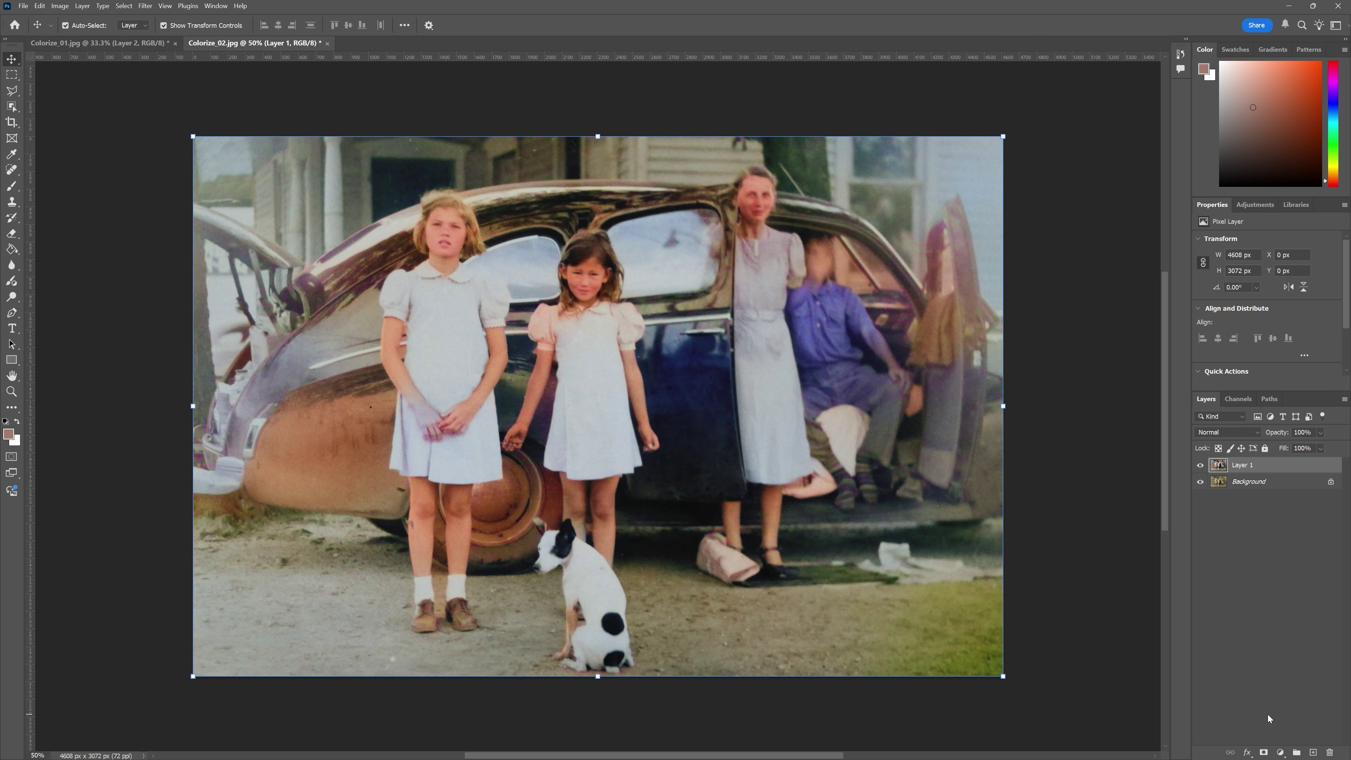
pyautogui.click(1201, 465)
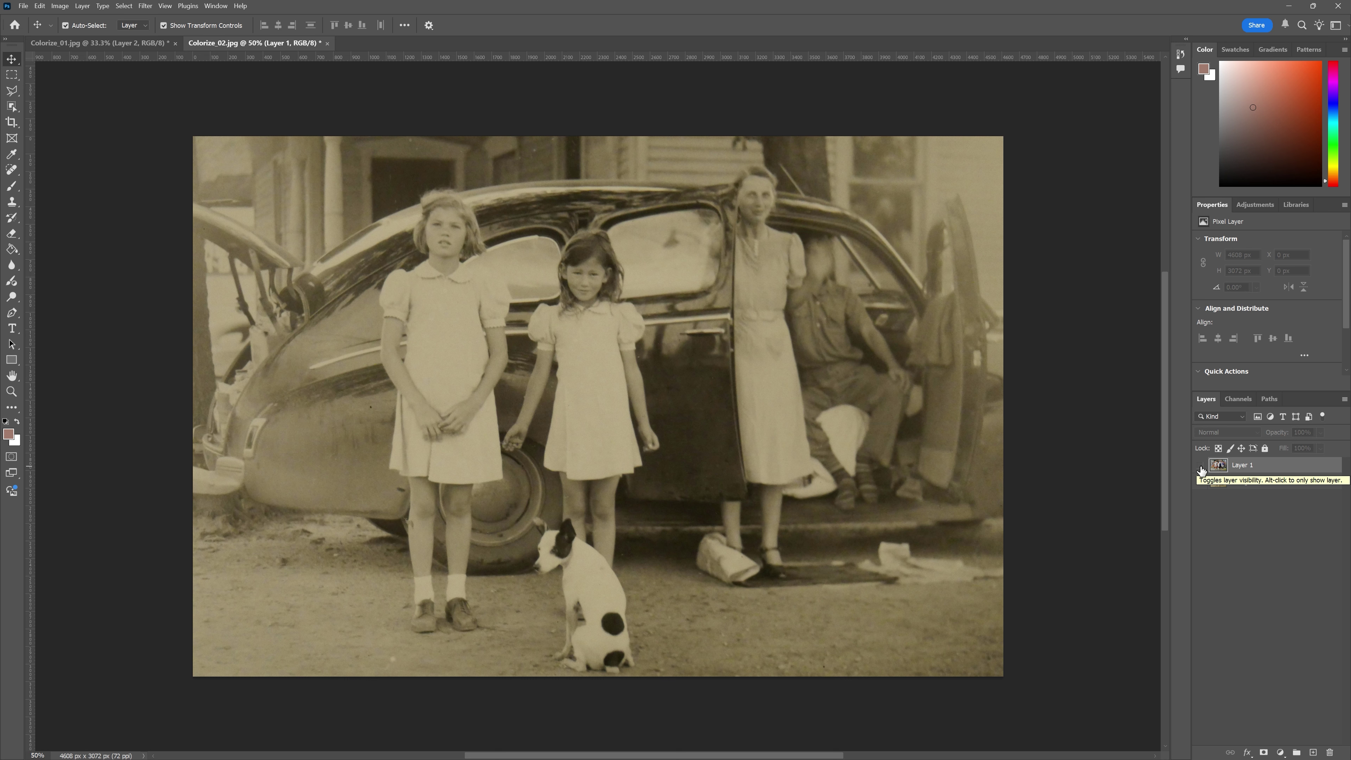
pyautogui.click(1200, 466)
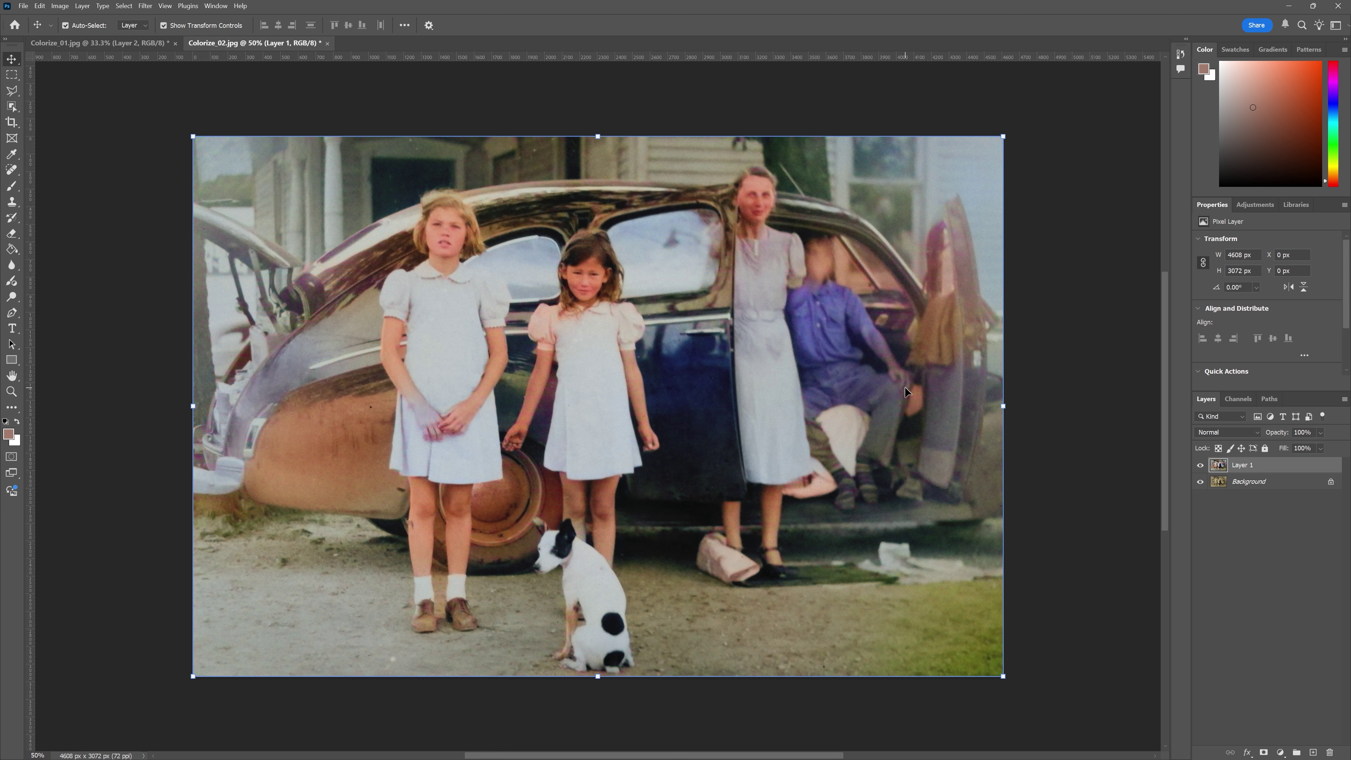
# - Add a new empty layer above the colorized car photo and set its blend mode to Color
pyautogui.hotkey('shift', 'ctrl', 'n')
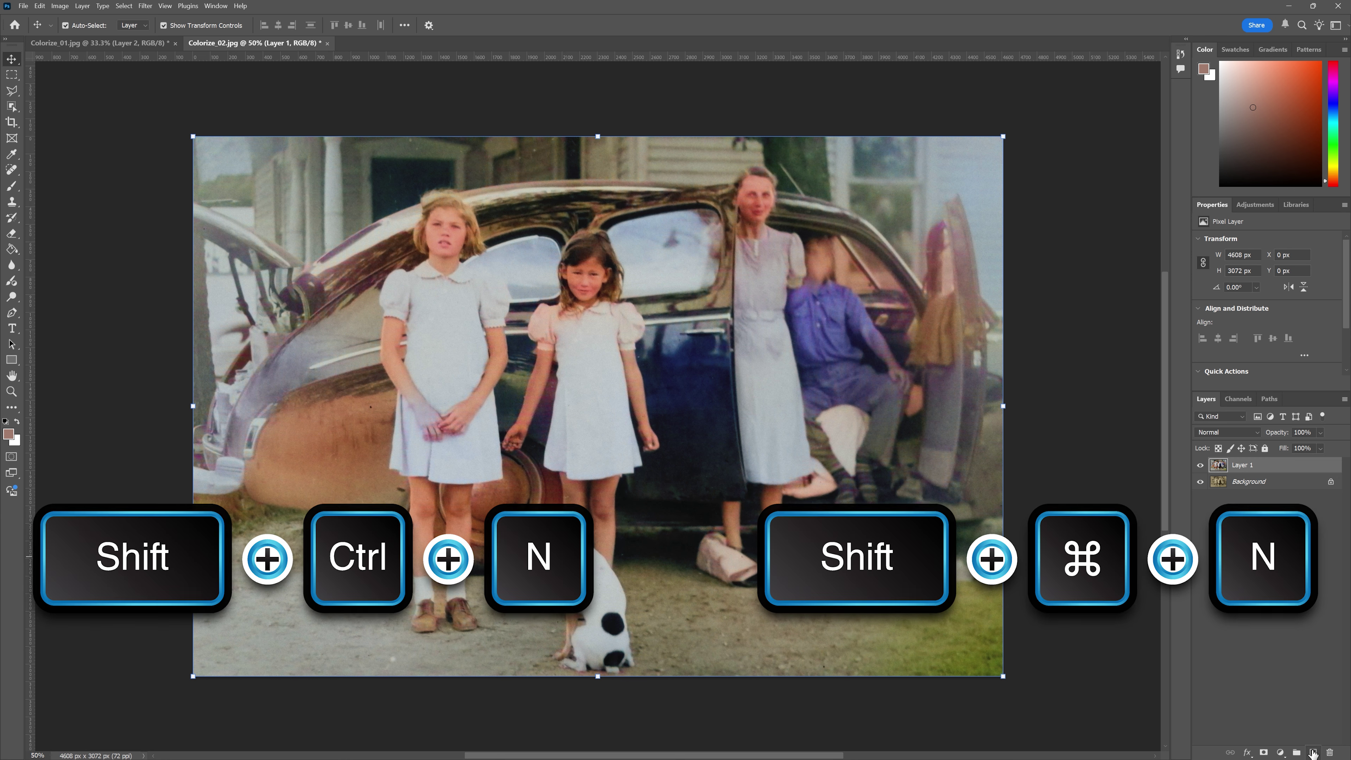
pyautogui.click(1228, 432)
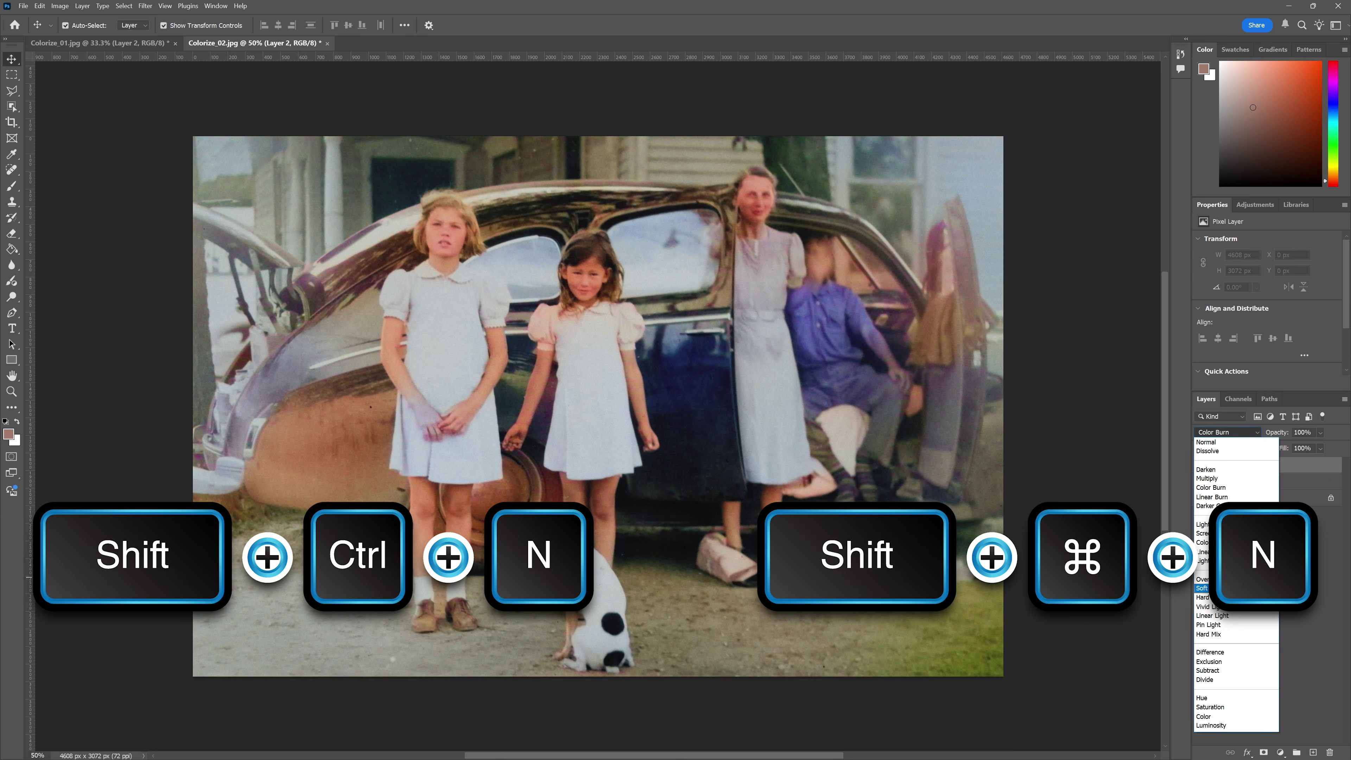
pyautogui.click(1216, 716)
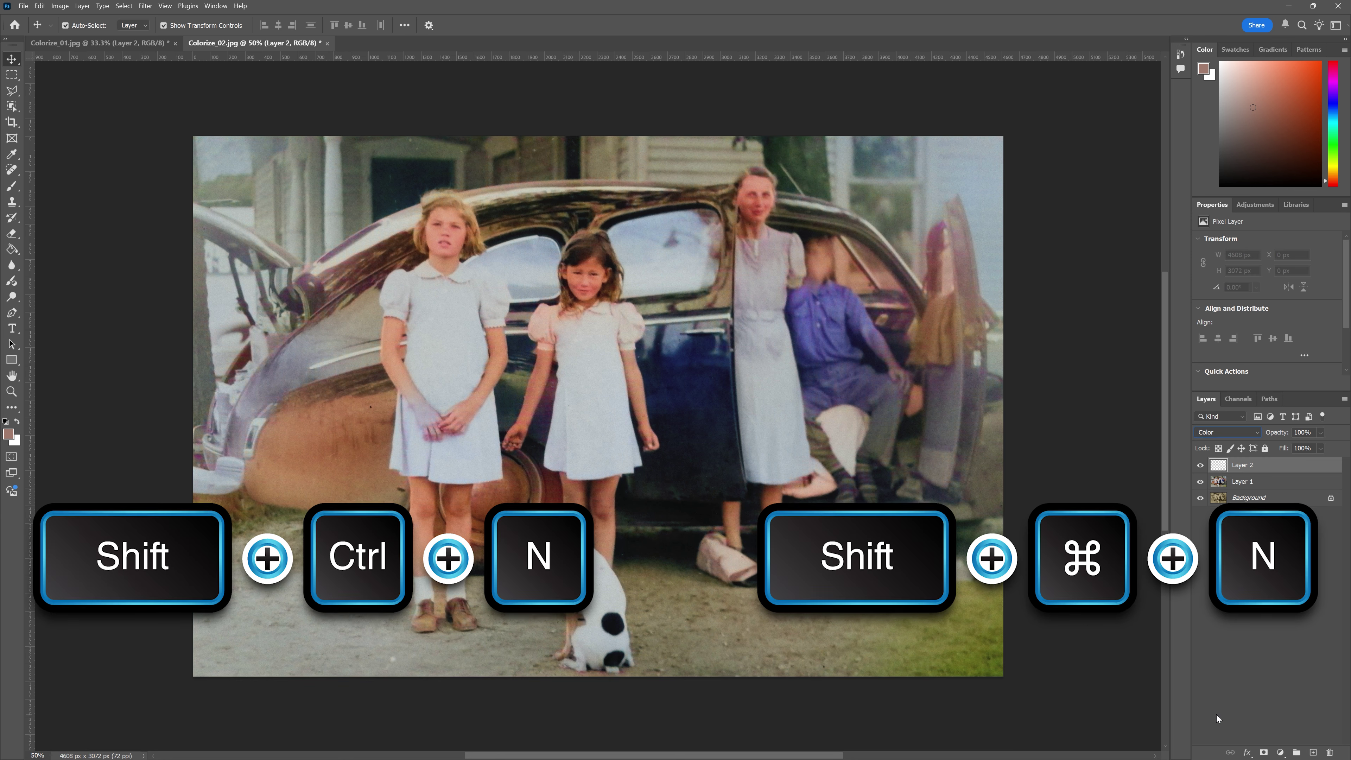
# - Sample the skin tone from the seated man's face and paint it over his discolored wrist and hand with a small brush
pyautogui.press('i')
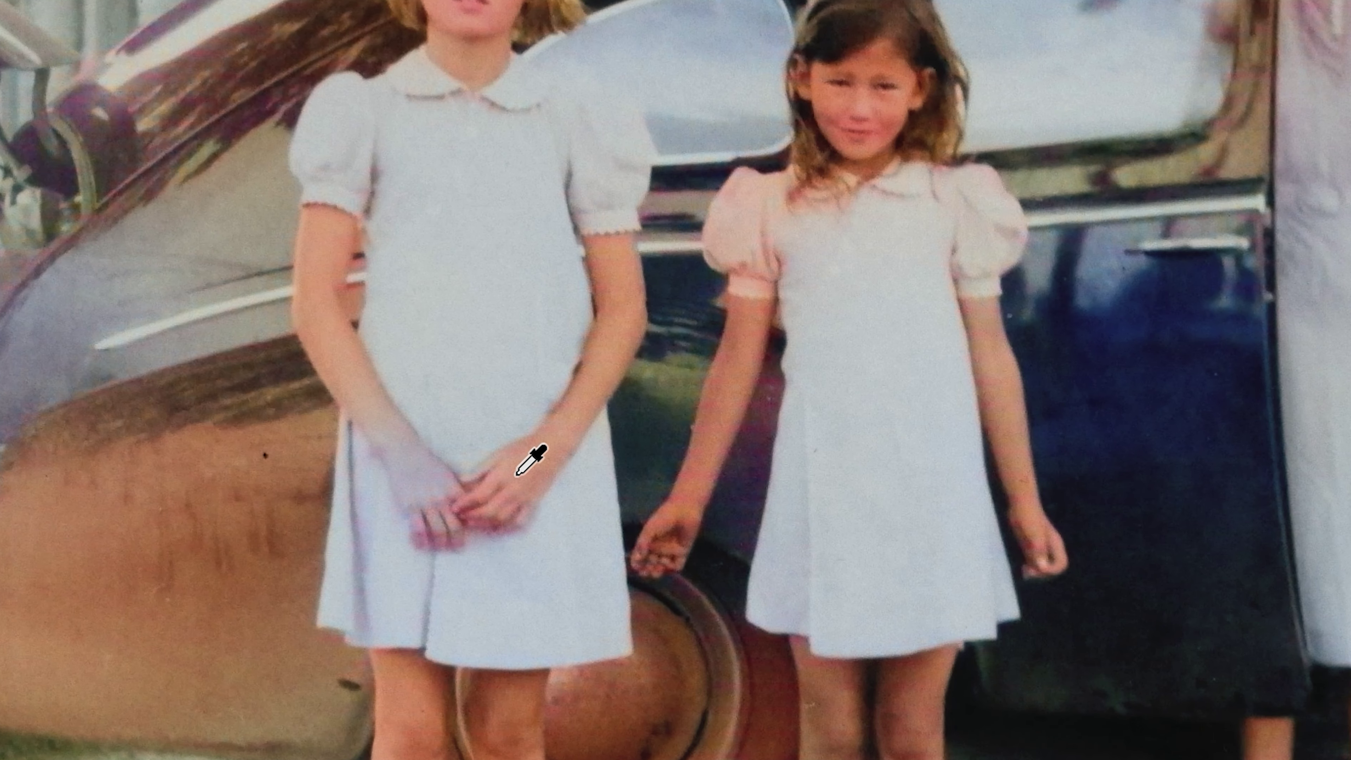
pyautogui.press('b')
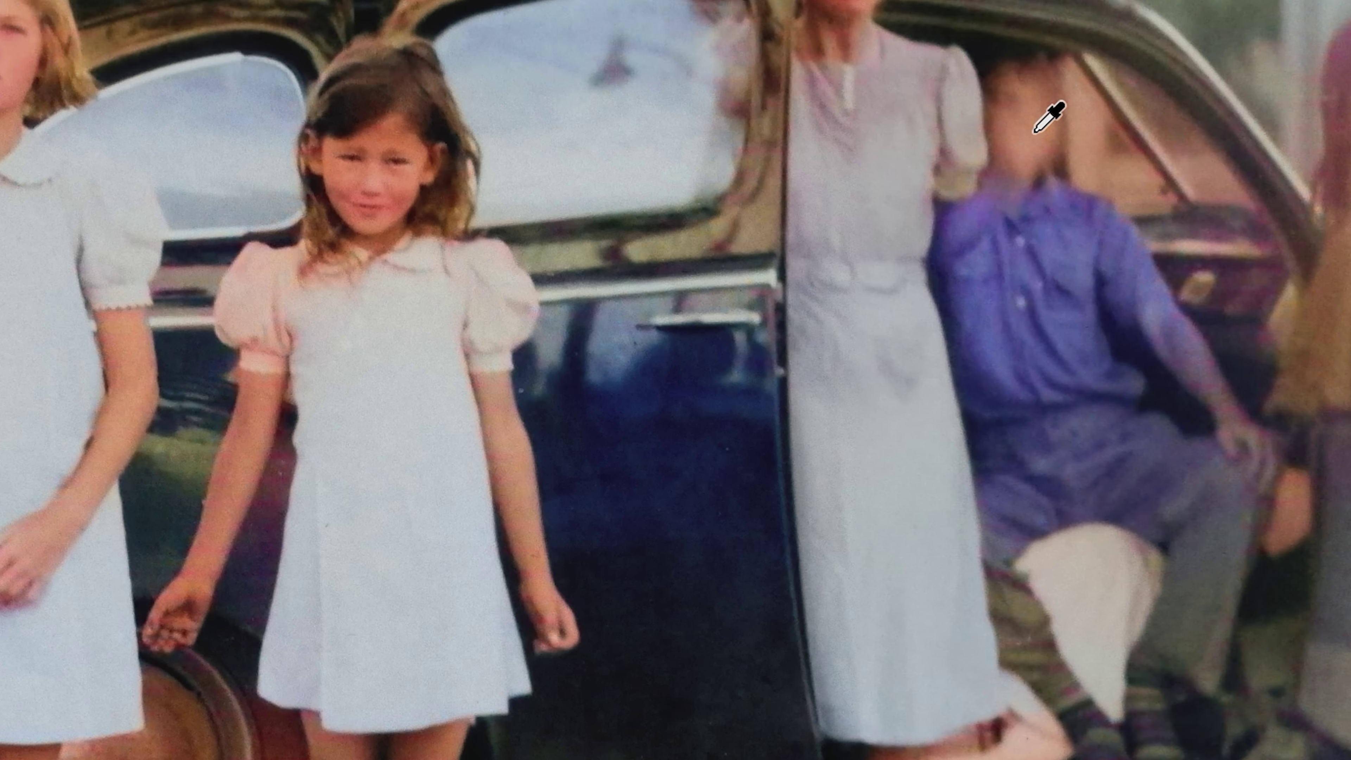
pyautogui.keyDown('alt'); pyautogui.click(829, 164); pyautogui.keyUp('alt')
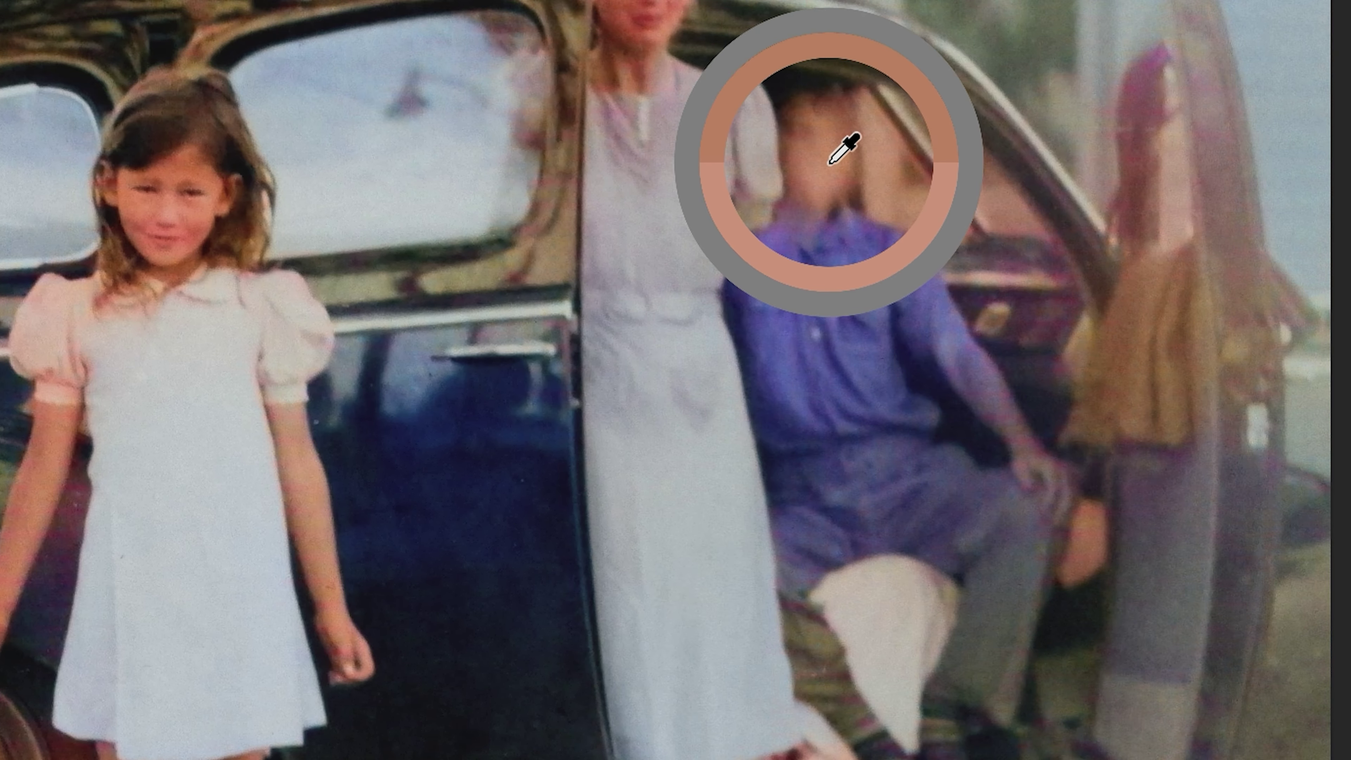
pyautogui.press('i')
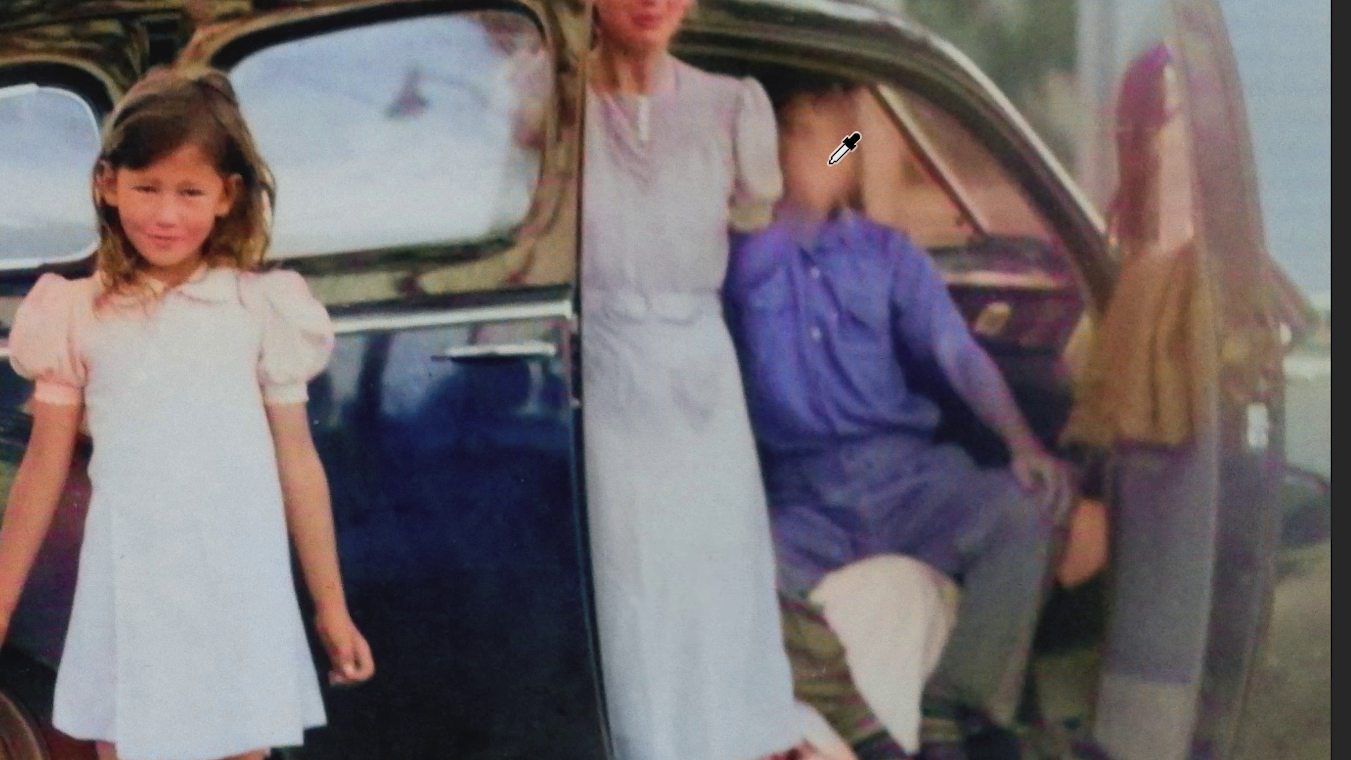
pyautogui.press('b')
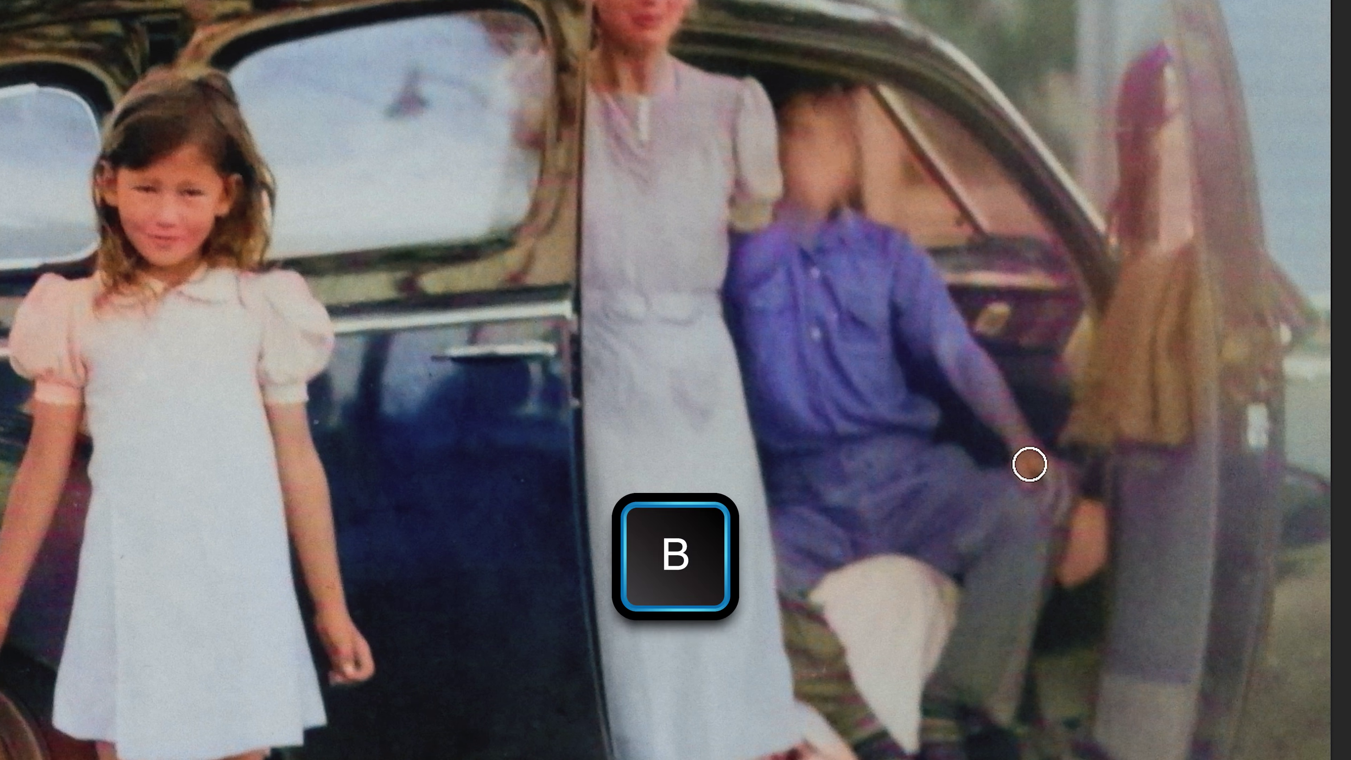
pyautogui.moveTo(1025, 439)
pyautogui.mouseDown()
pyautogui.moveTo(1065, 488)
pyautogui.moveTo(1060, 504)
pyautogui.moveTo(1057, 468)
pyautogui.moveTo(1056, 503)
pyautogui.mouseUp()
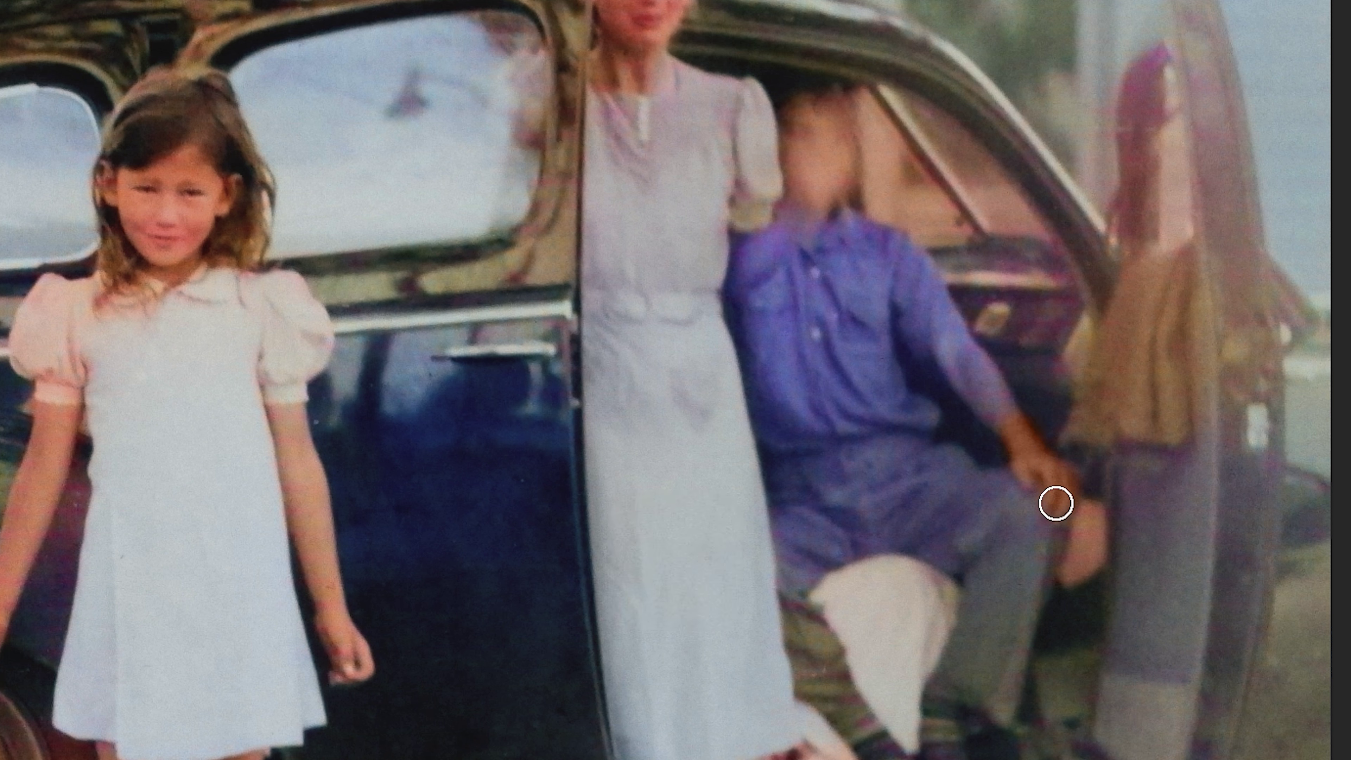